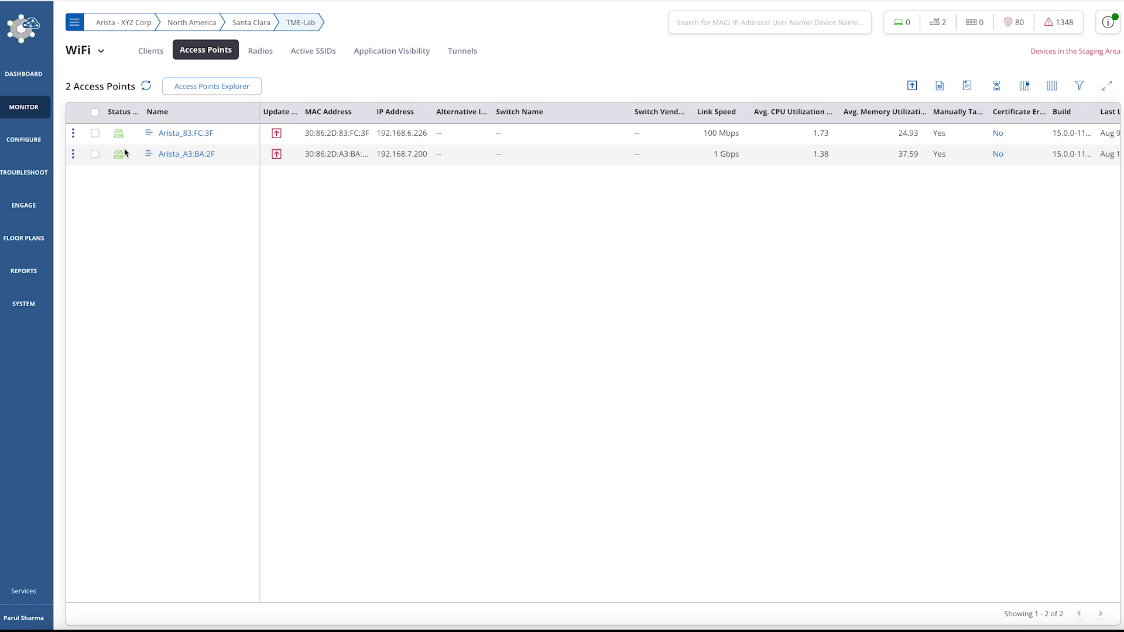
Select the Arista_83:FC:3F access point in the TME-Lab access point list
click(95, 135)
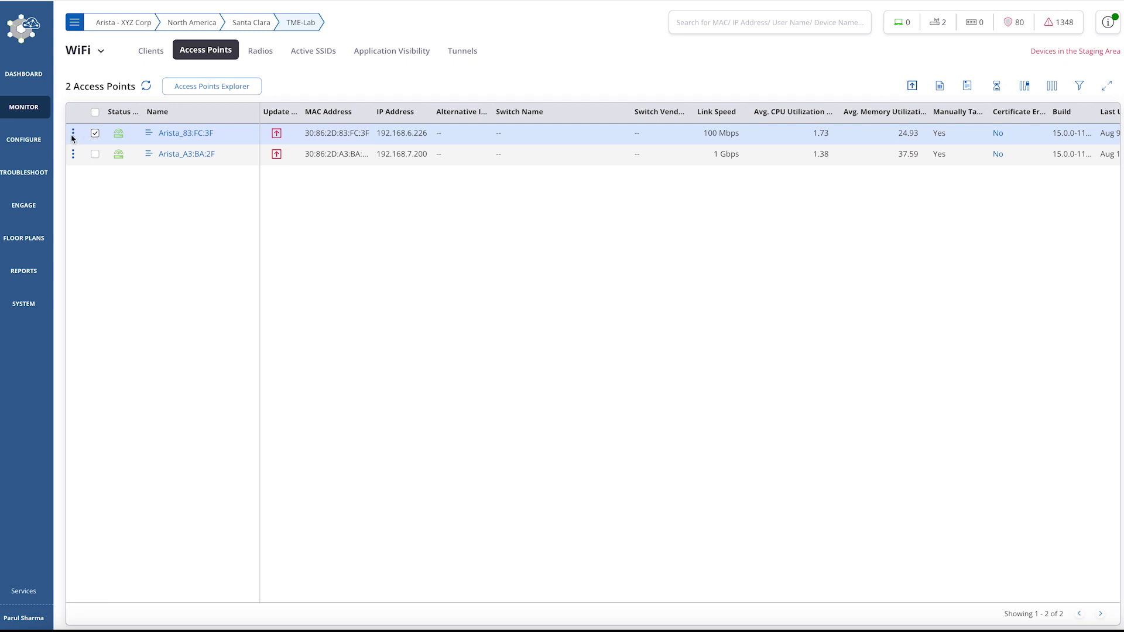
click(73, 136)
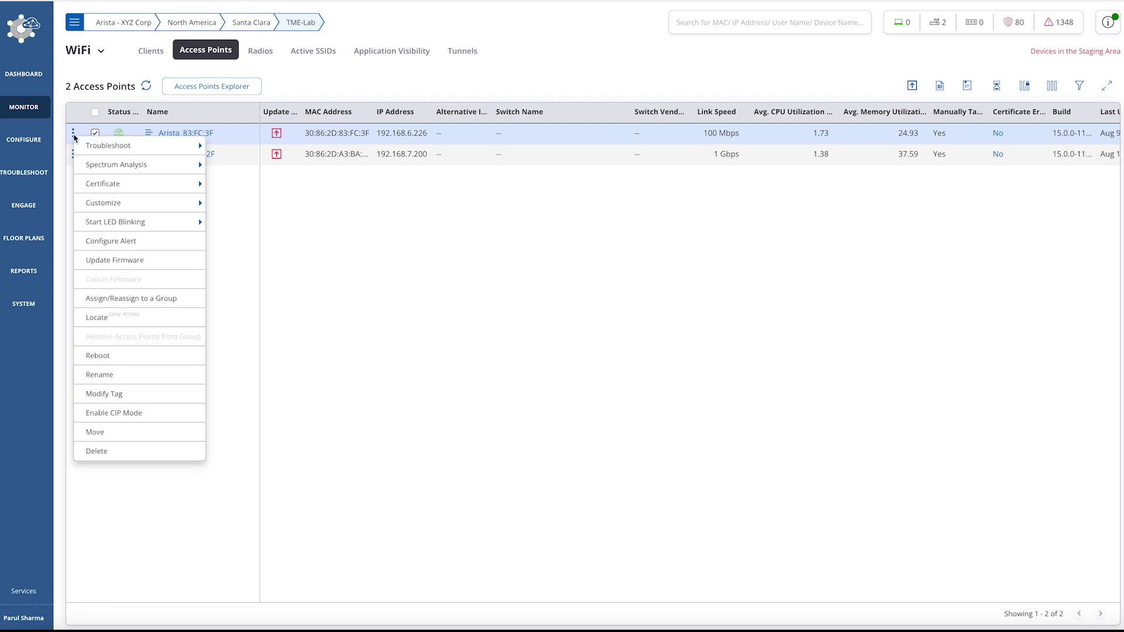
mouse_move(117, 185)
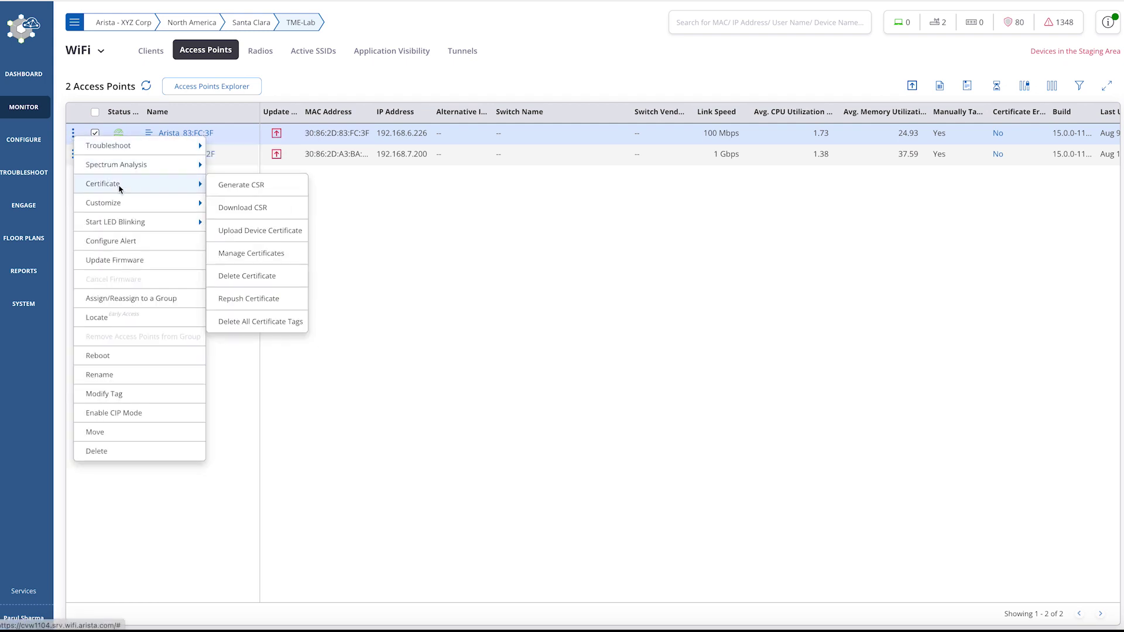
click(232, 192)
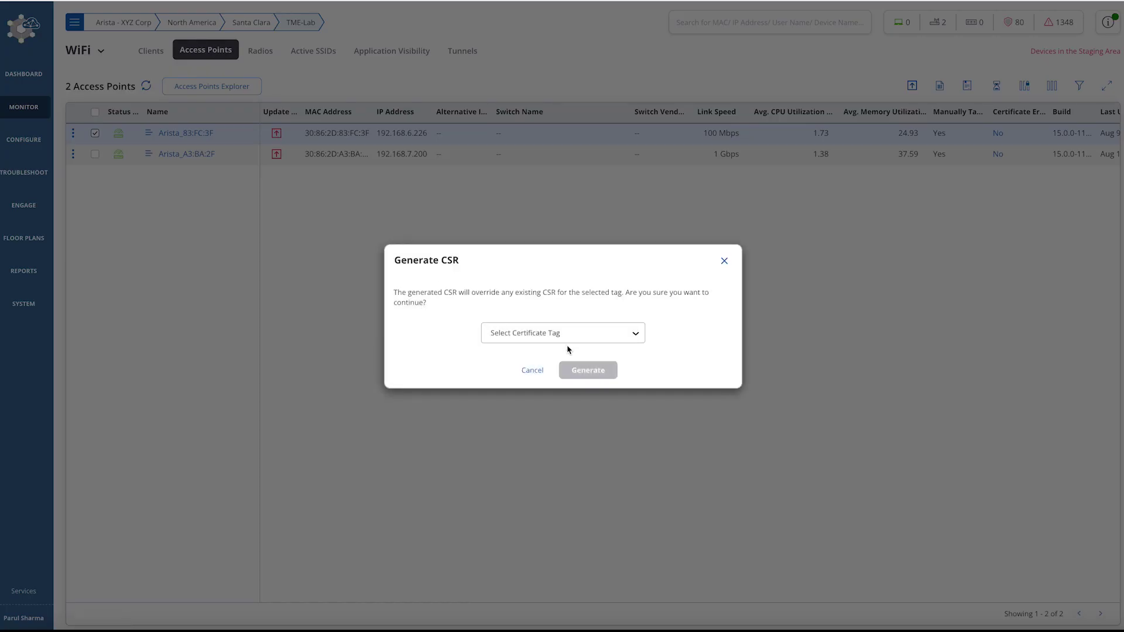
click(570, 336)
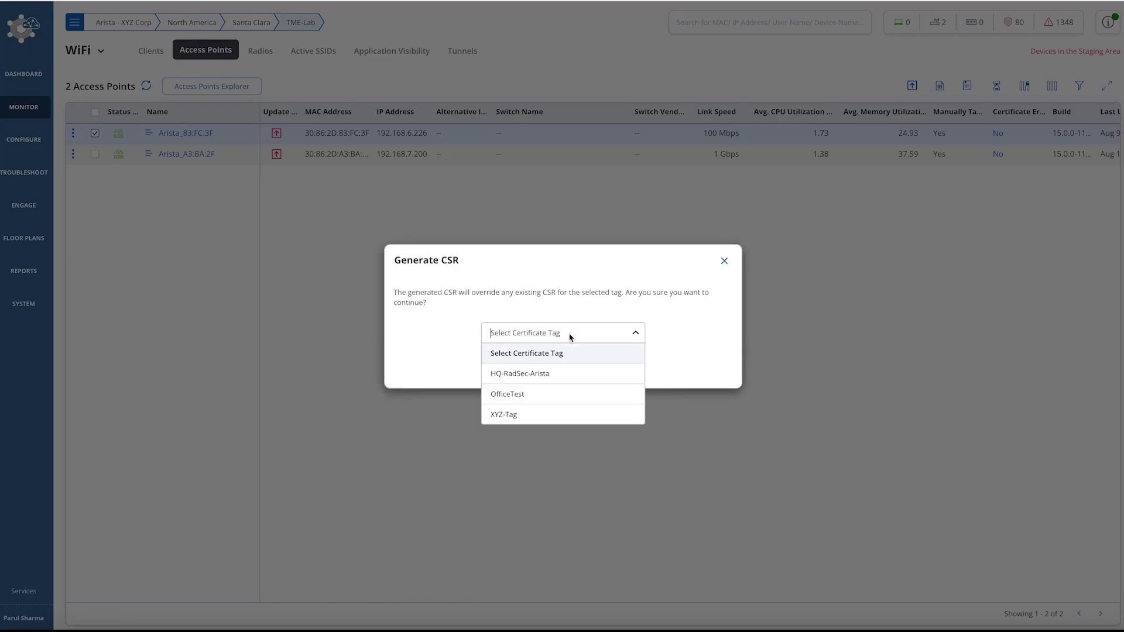
click(722, 262)
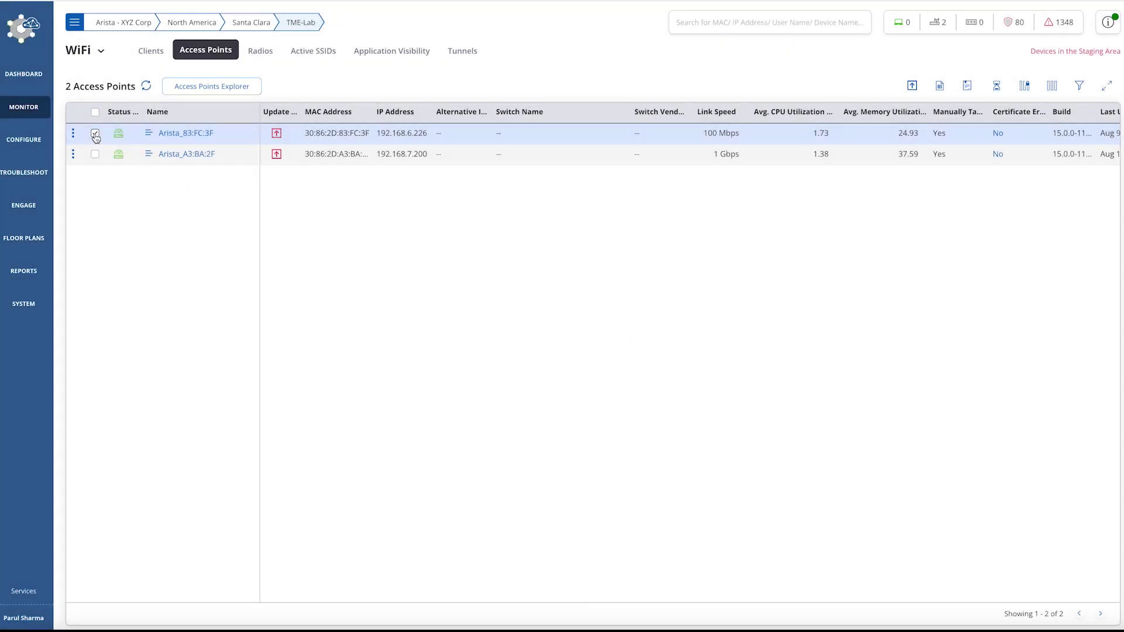
click(95, 134)
scroll(650, 247, right, 1)
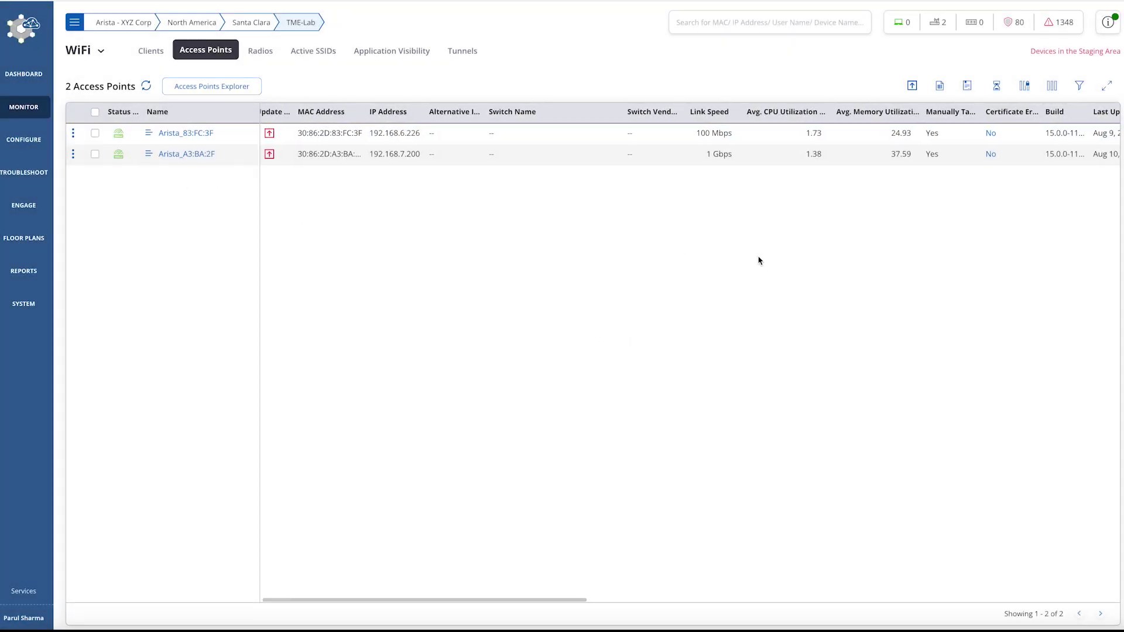
scroll(755, 260, right, 1)
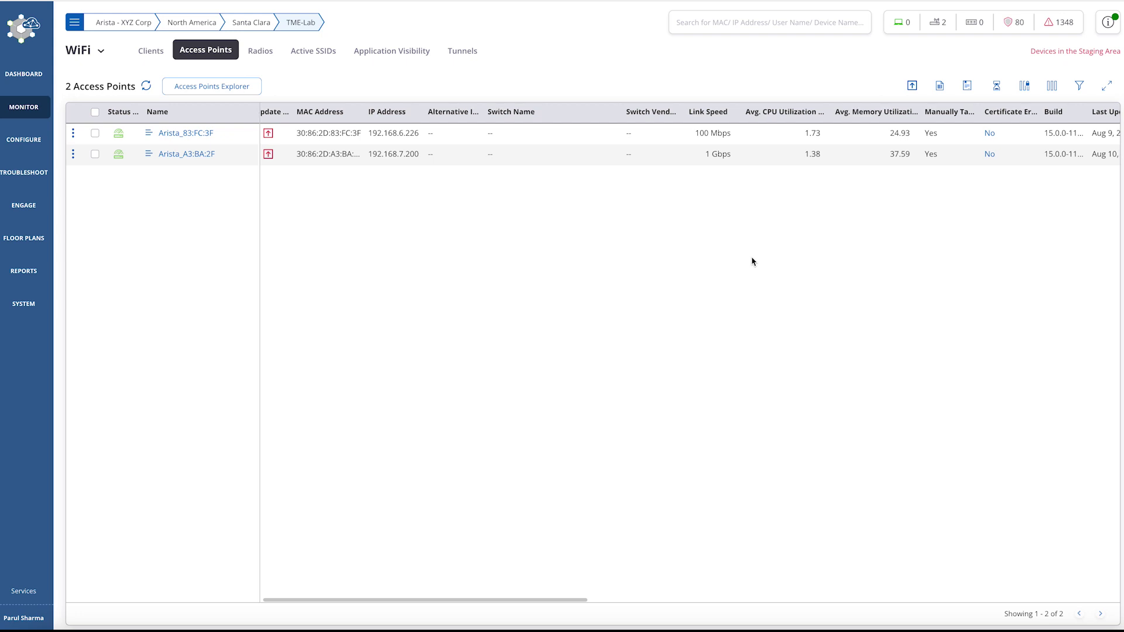
Generate CSRs for all TME-Lab access points under a new certificate tag 'sc'
click(967, 87)
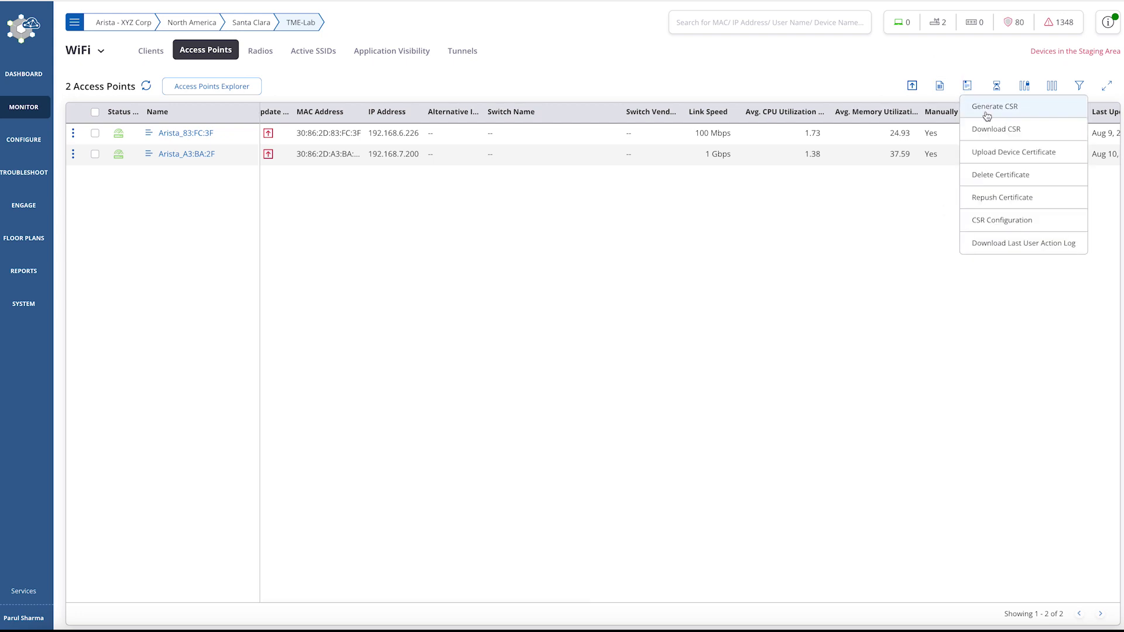
click(987, 107)
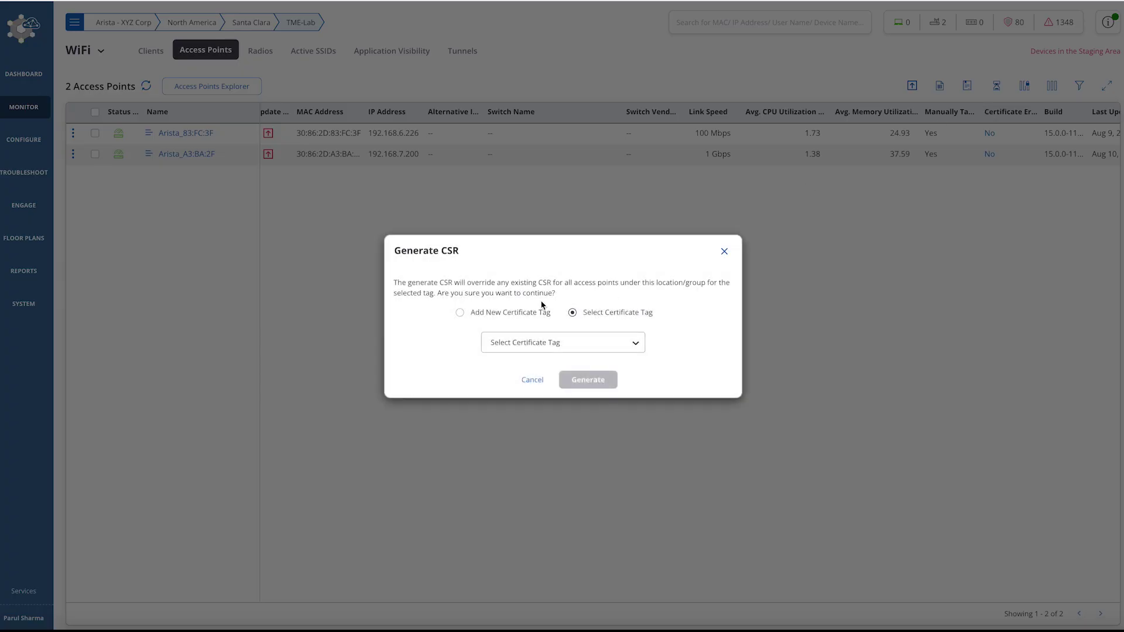
click(461, 313)
click(497, 338)
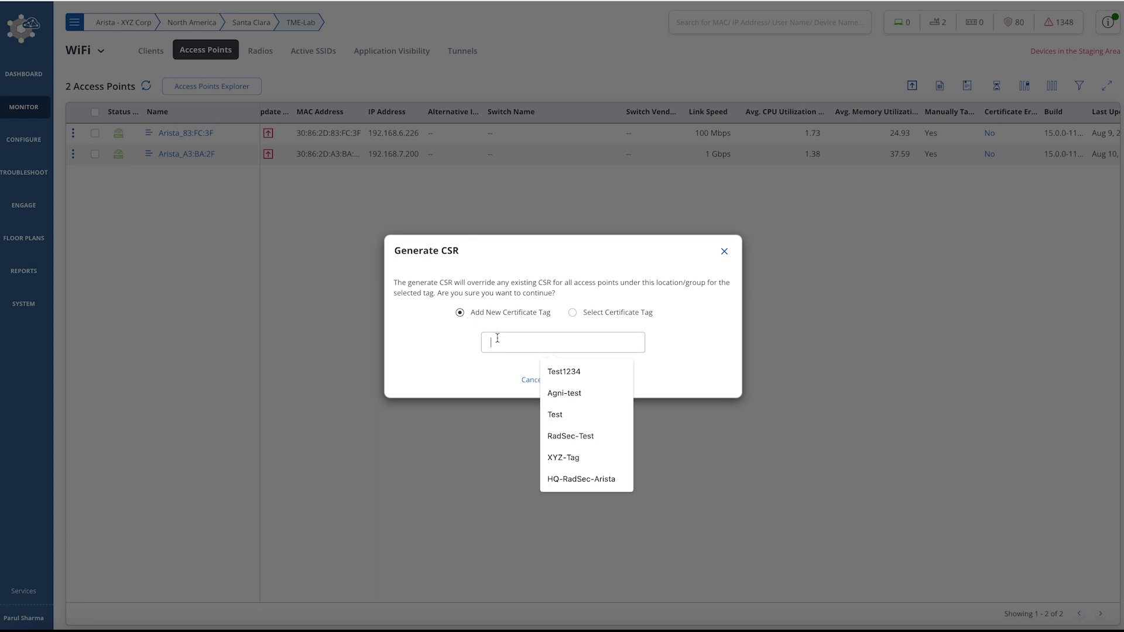
text(sc)
click(598, 382)
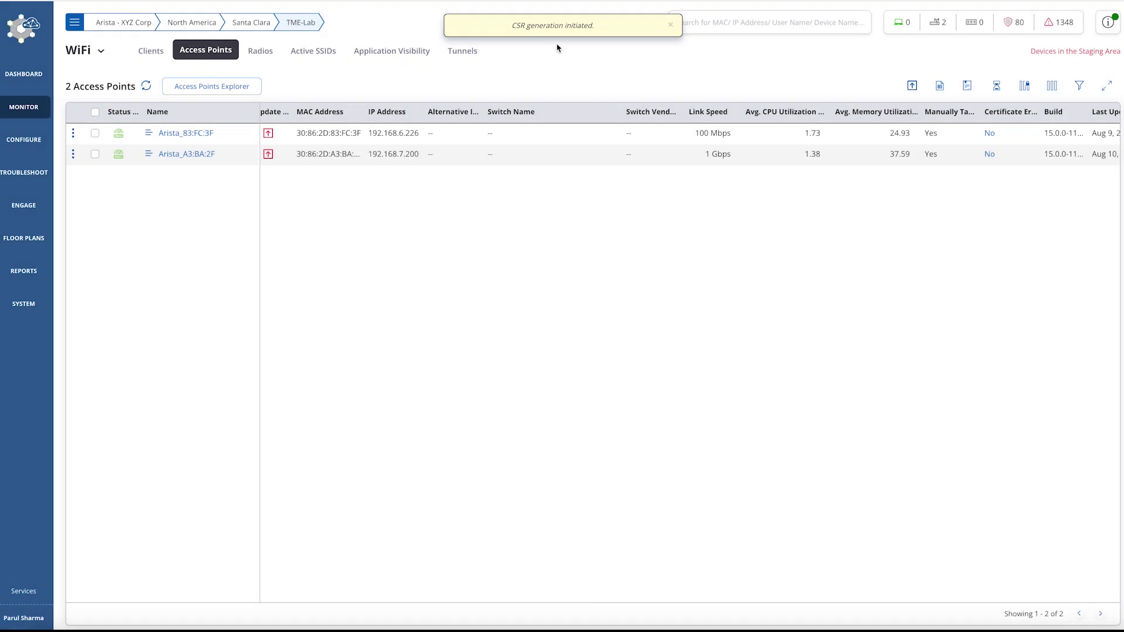
Download the SC-tag CSRs and save the zip into the Certificates folder
click(969, 89)
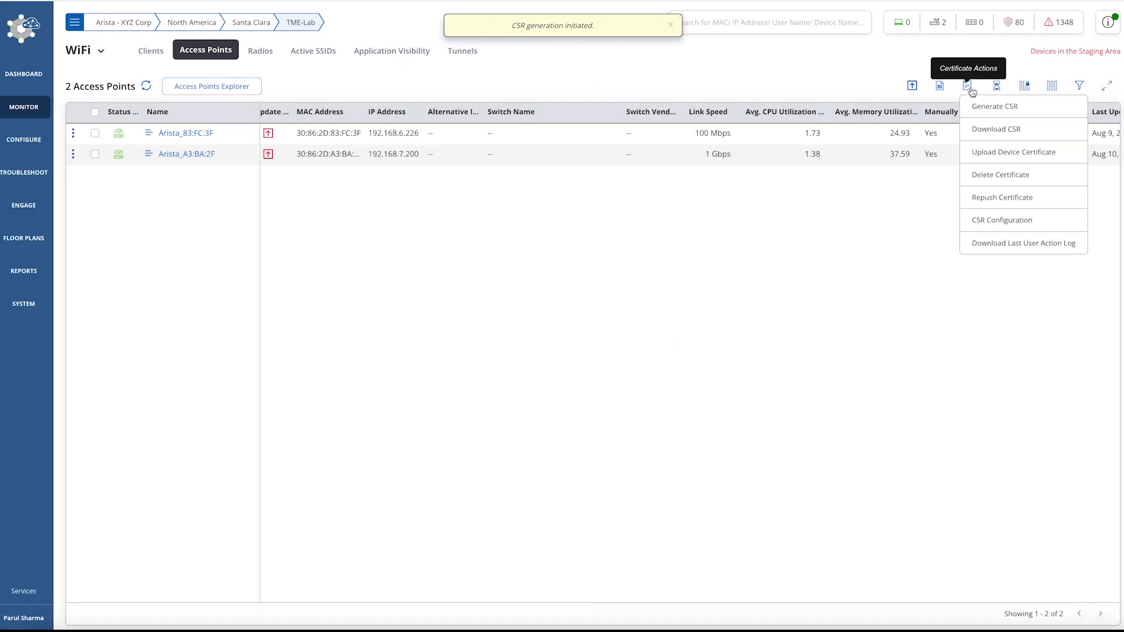
click(995, 129)
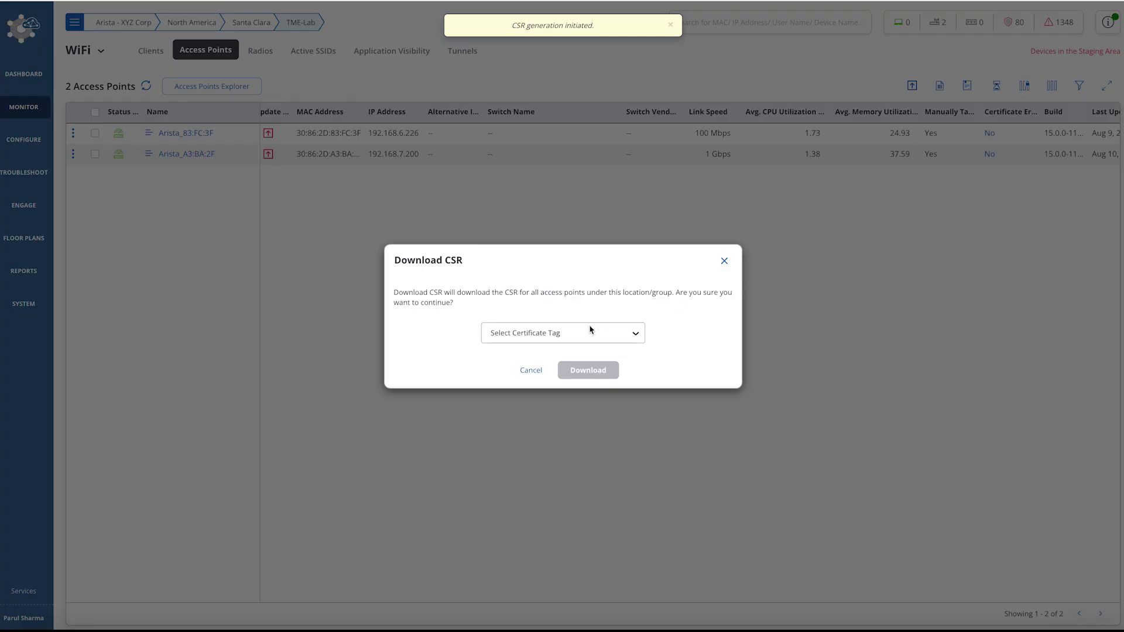
click(551, 335)
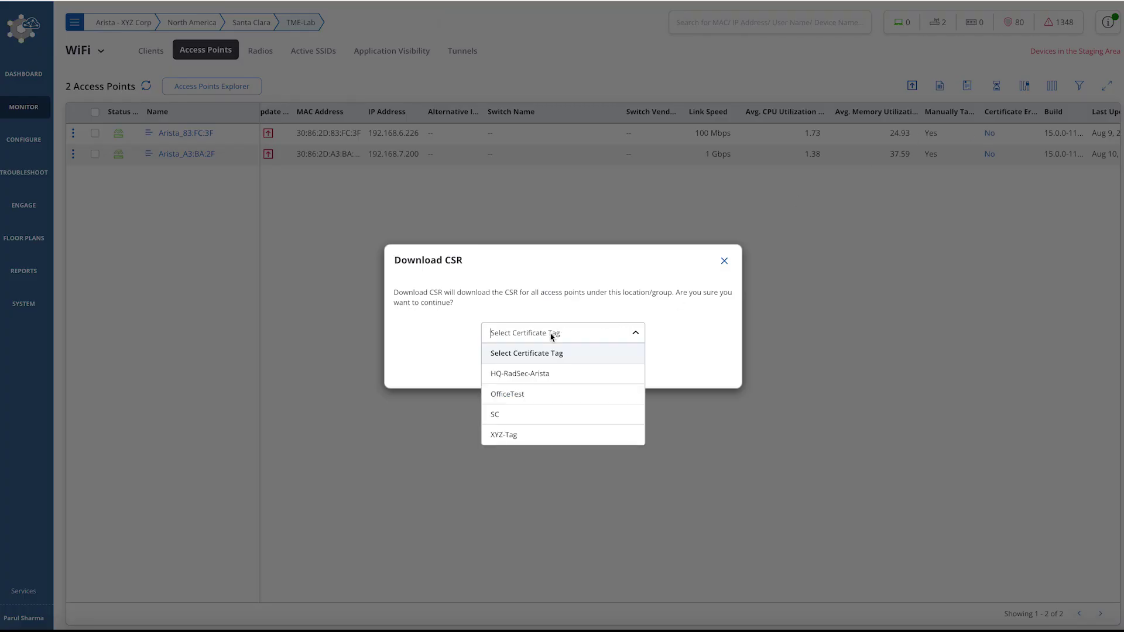
click(503, 415)
click(580, 369)
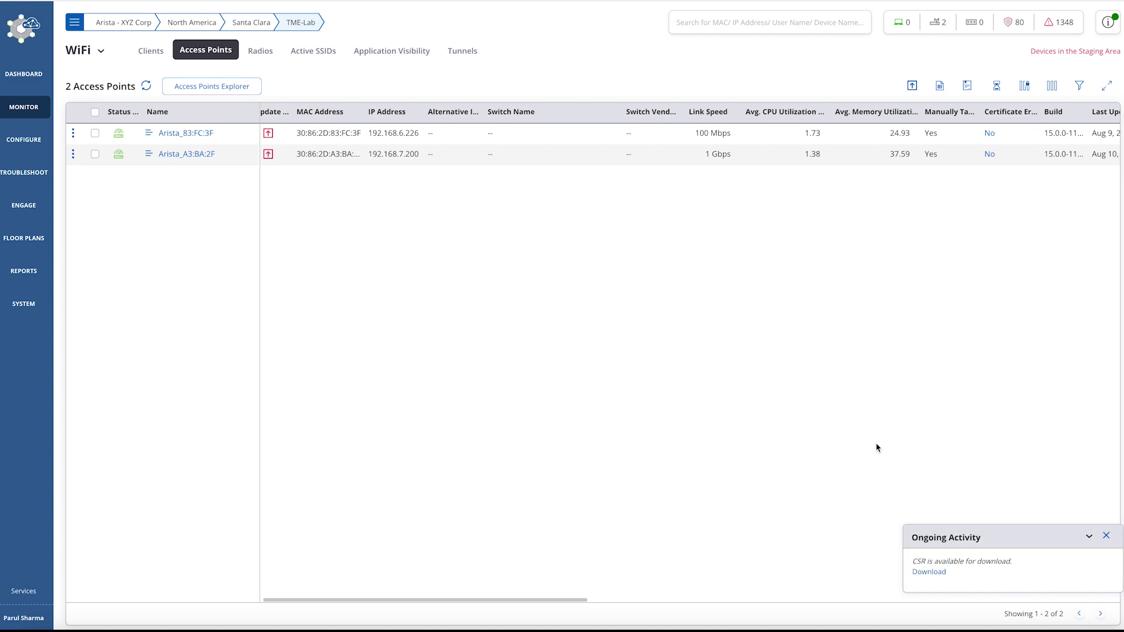
click(918, 578)
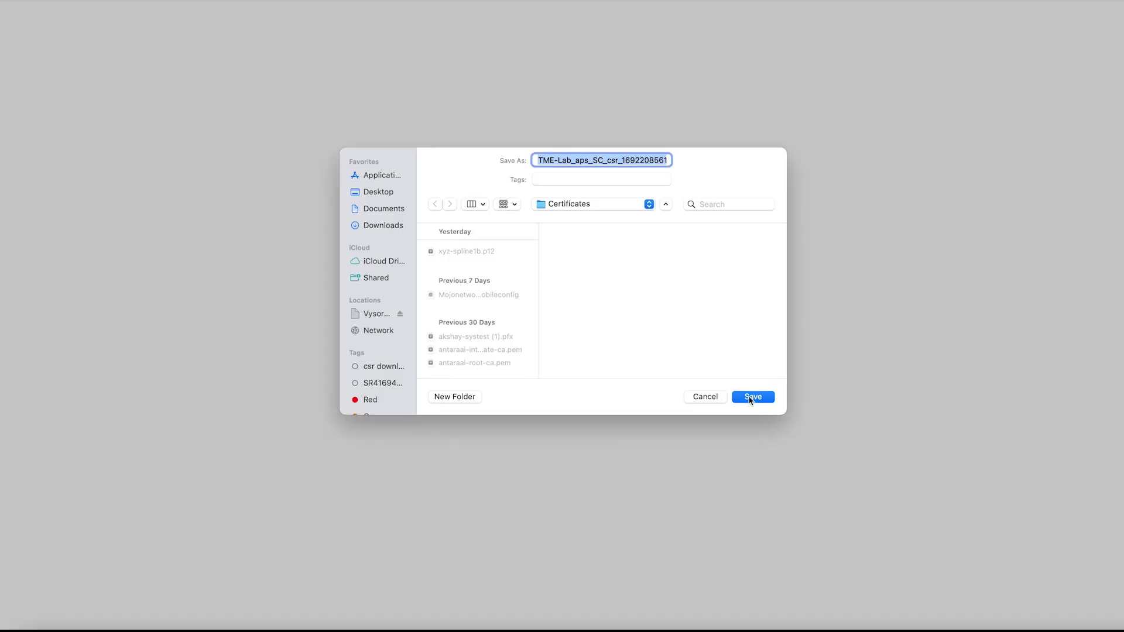
click(750, 398)
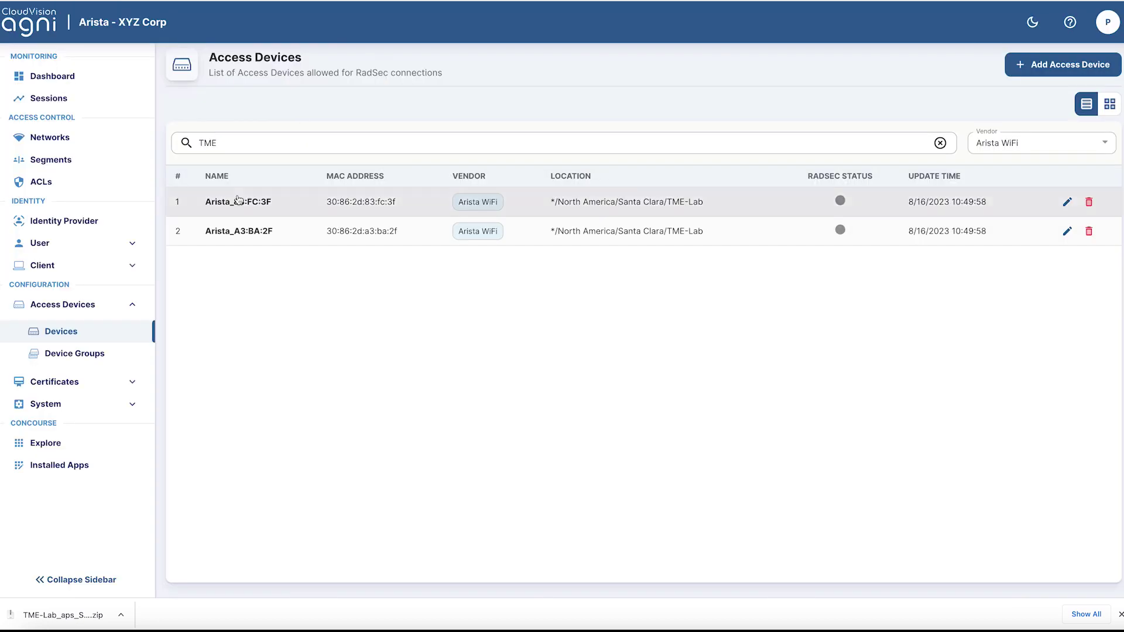
Upload TME-Lab_aps_SC_csr_1692208561.zip to AGNI's RadSec client certificate generator and save the signed zip
click(238, 199)
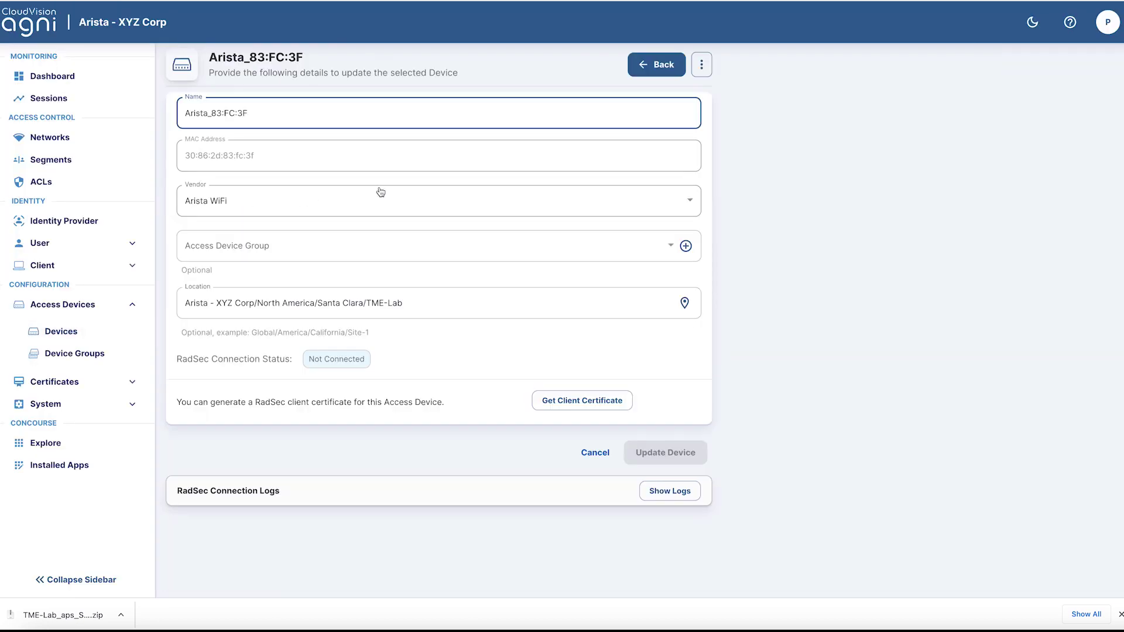
click(567, 400)
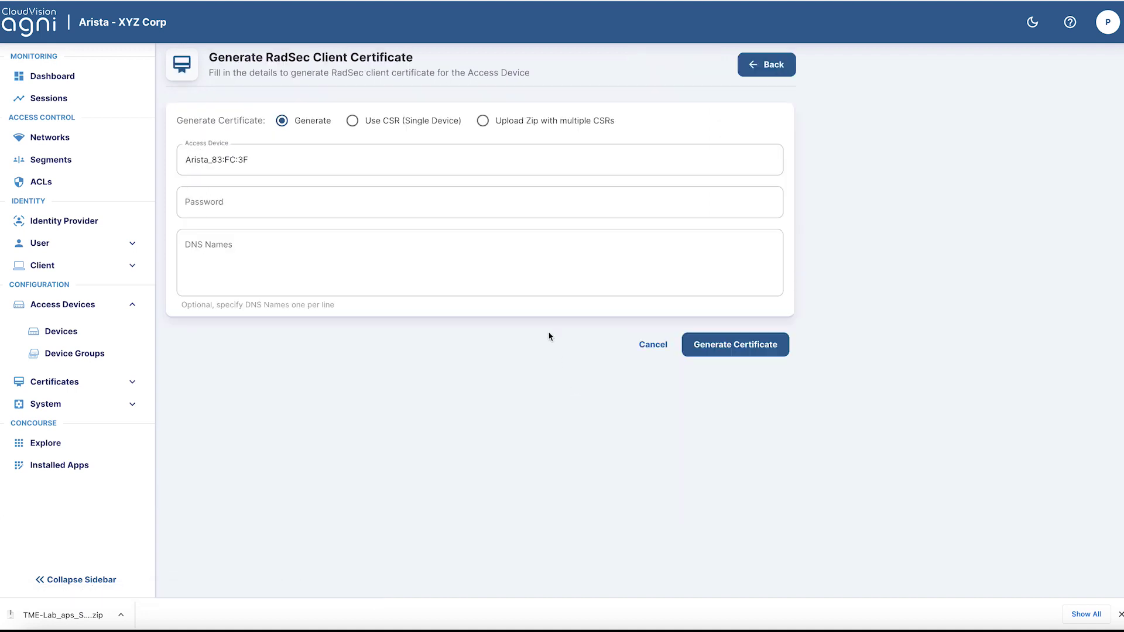
click(484, 122)
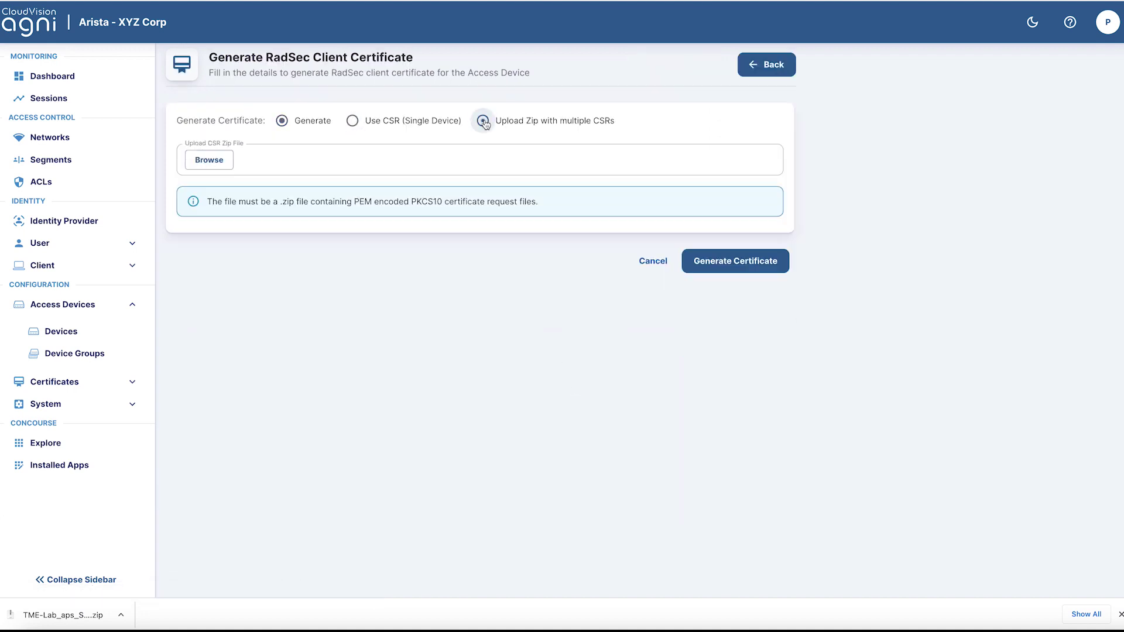
click(206, 165)
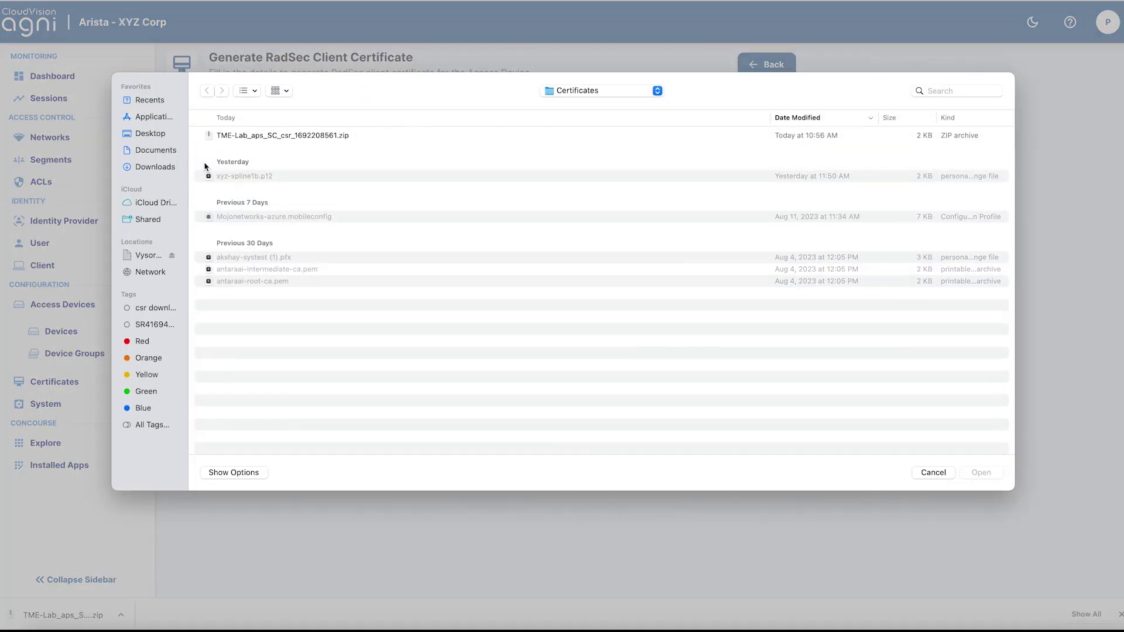
click(262, 136)
click(981, 472)
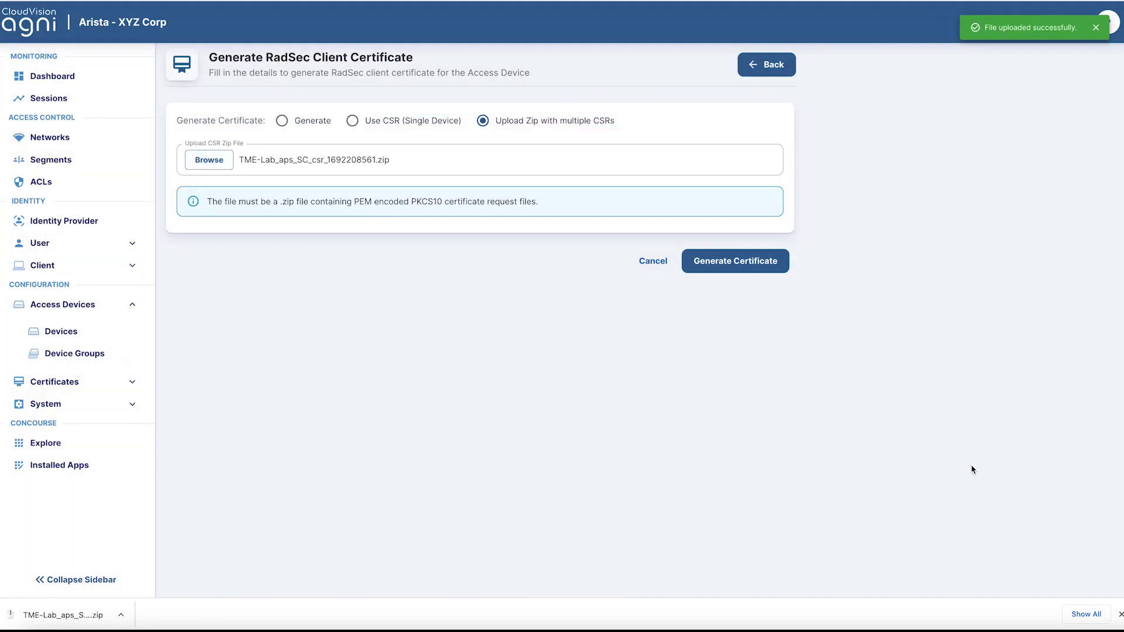
click(736, 269)
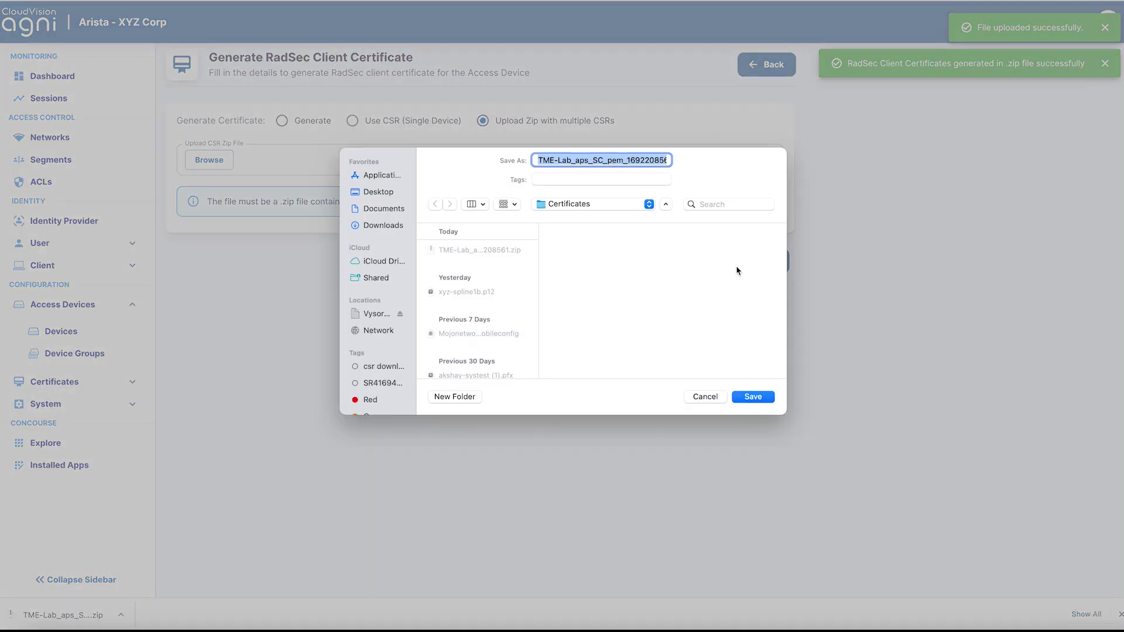
click(748, 400)
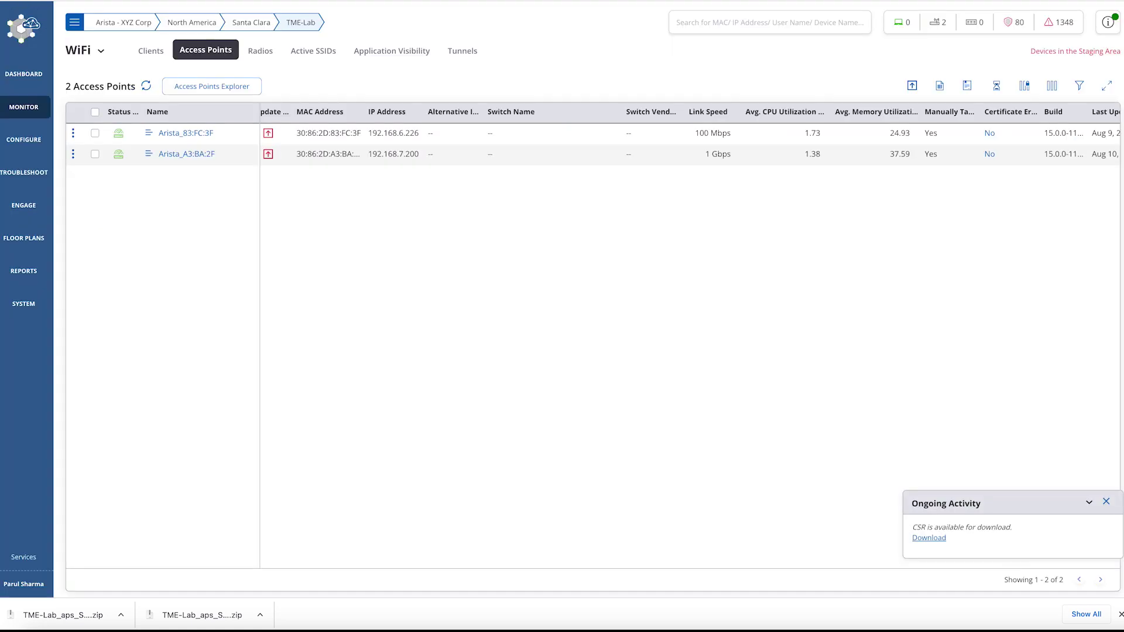
Upload the signed certificate zip to the TME-Lab access points under tag SC
click(1108, 508)
click(968, 87)
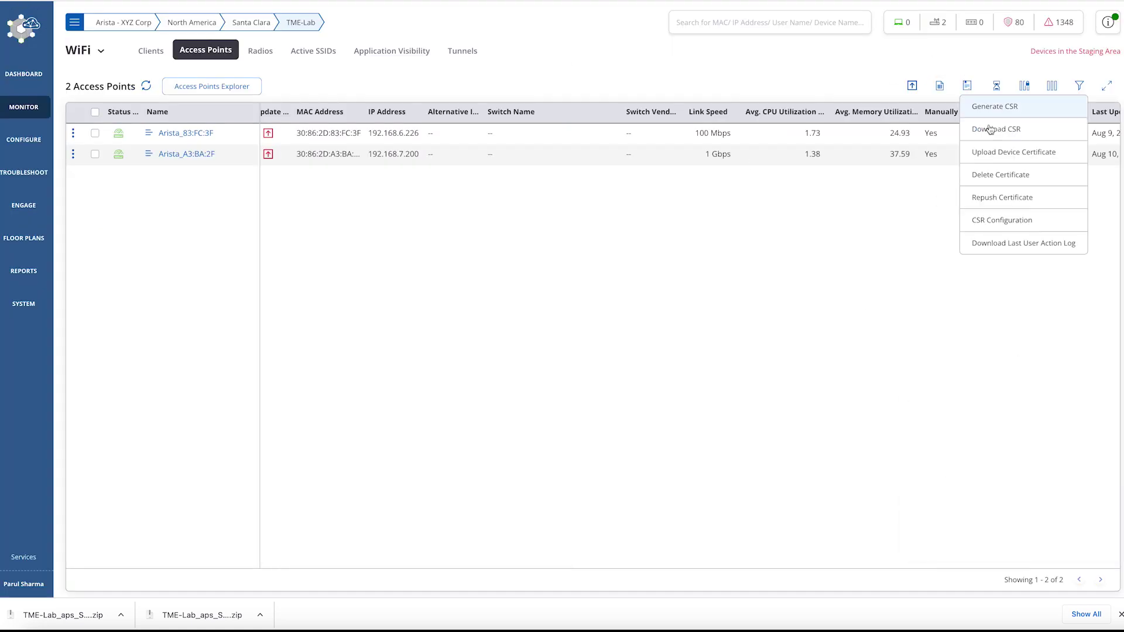
click(998, 151)
click(560, 297)
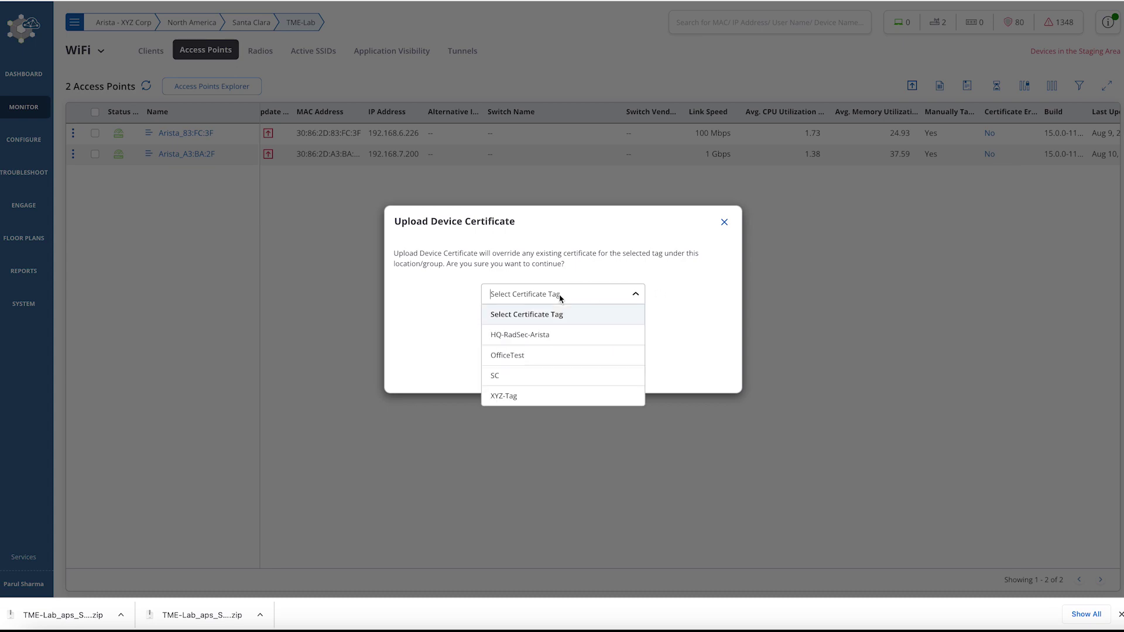
click(502, 375)
click(553, 326)
click(286, 137)
click(971, 474)
click(588, 381)
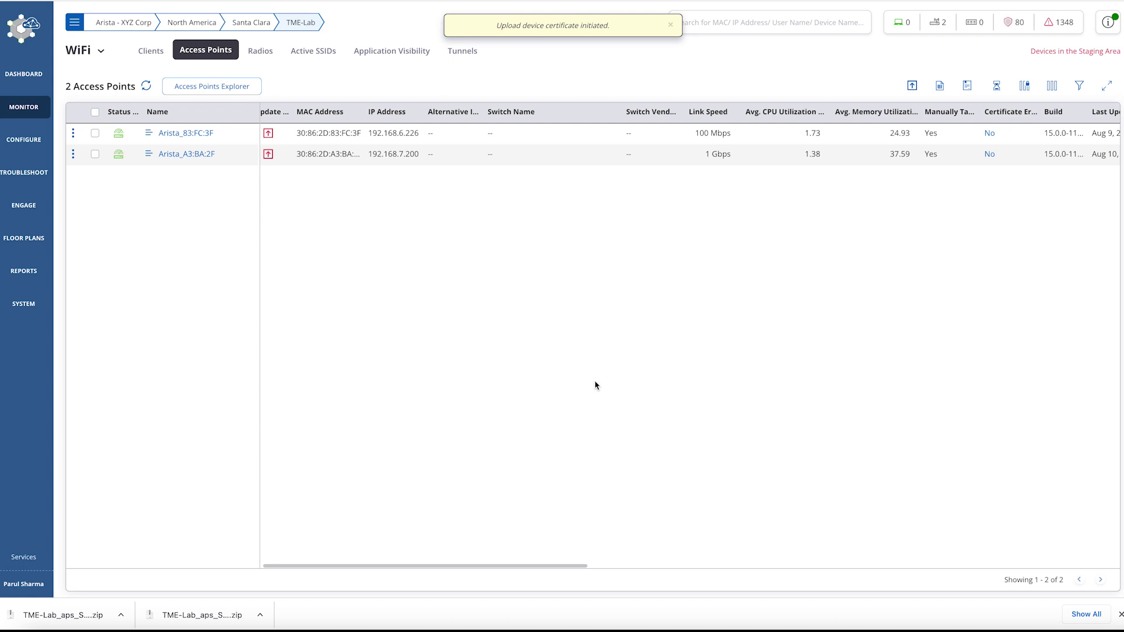
Check Arista_83:FC:3F's installed certificates for the SC certificate, then close the list
click(95, 134)
click(73, 133)
mouse_move(141, 183)
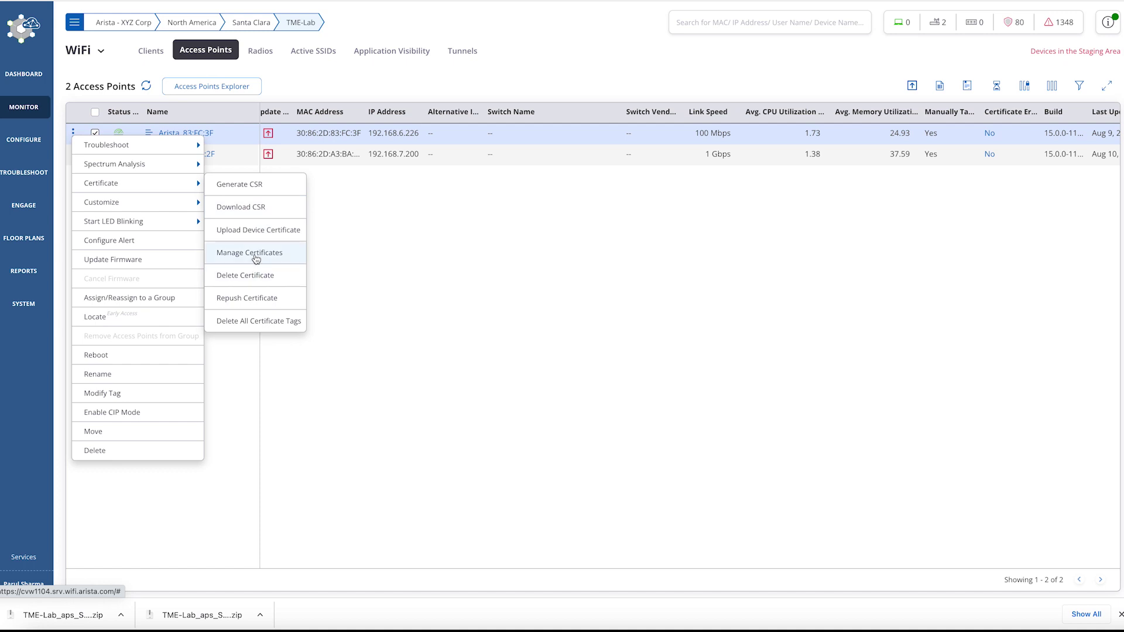
click(255, 253)
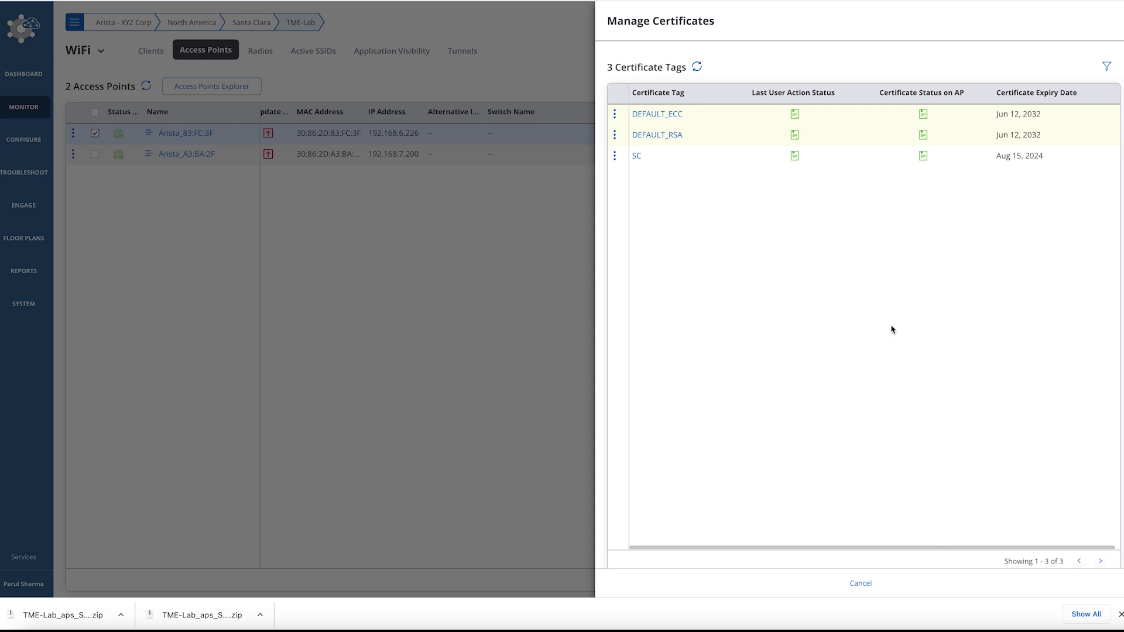
click(860, 584)
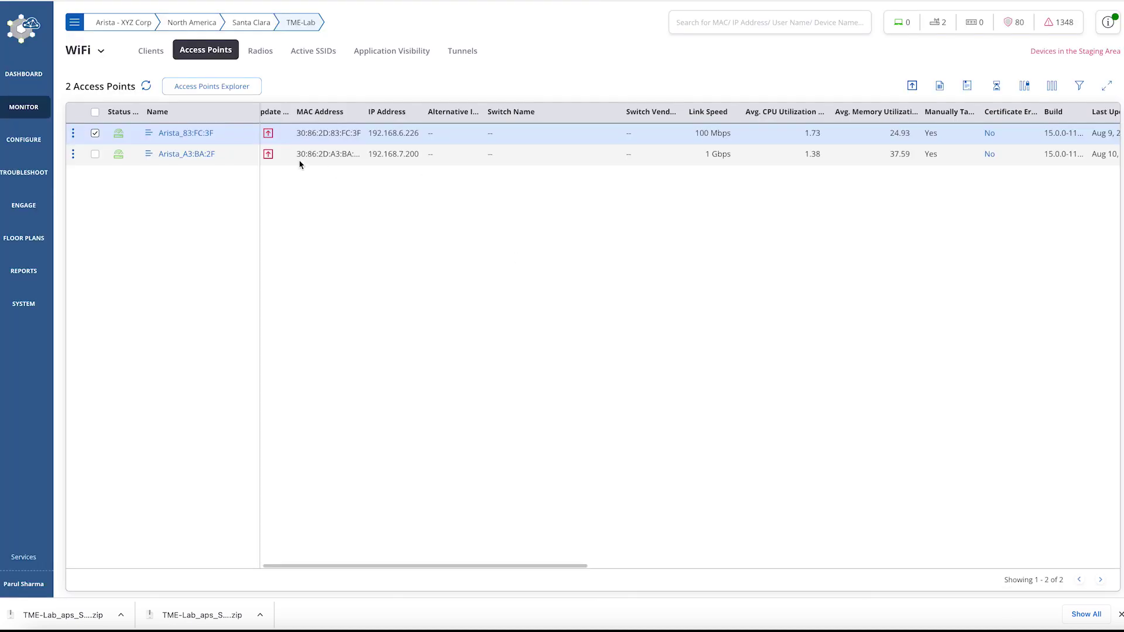
click(95, 133)
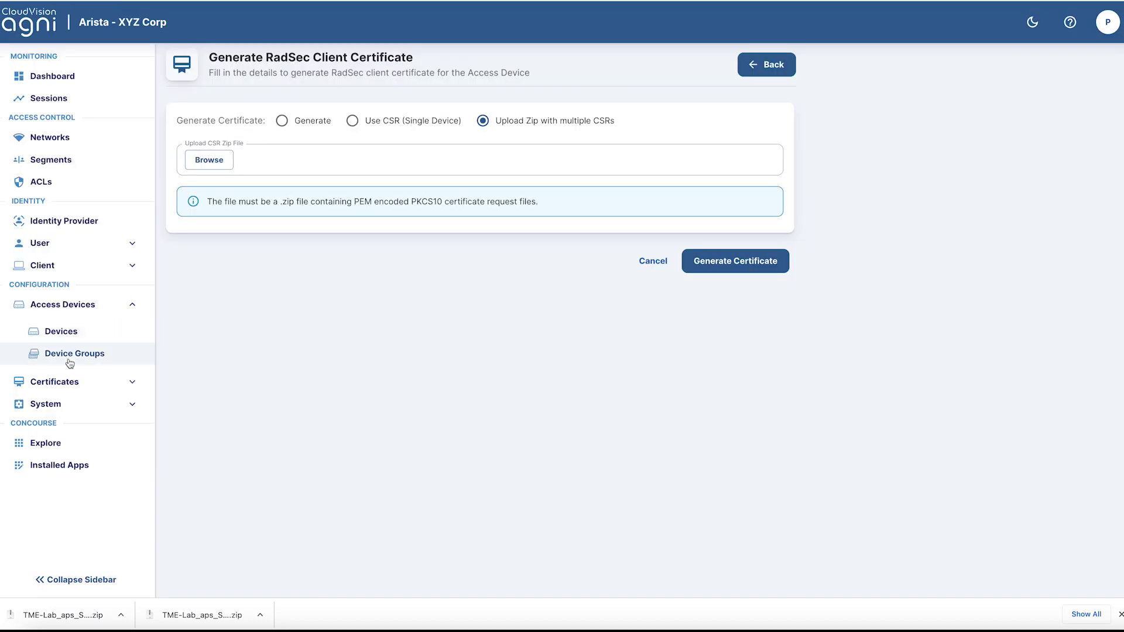
Expand the System settings section in AGNI's sidebar
click(46, 406)
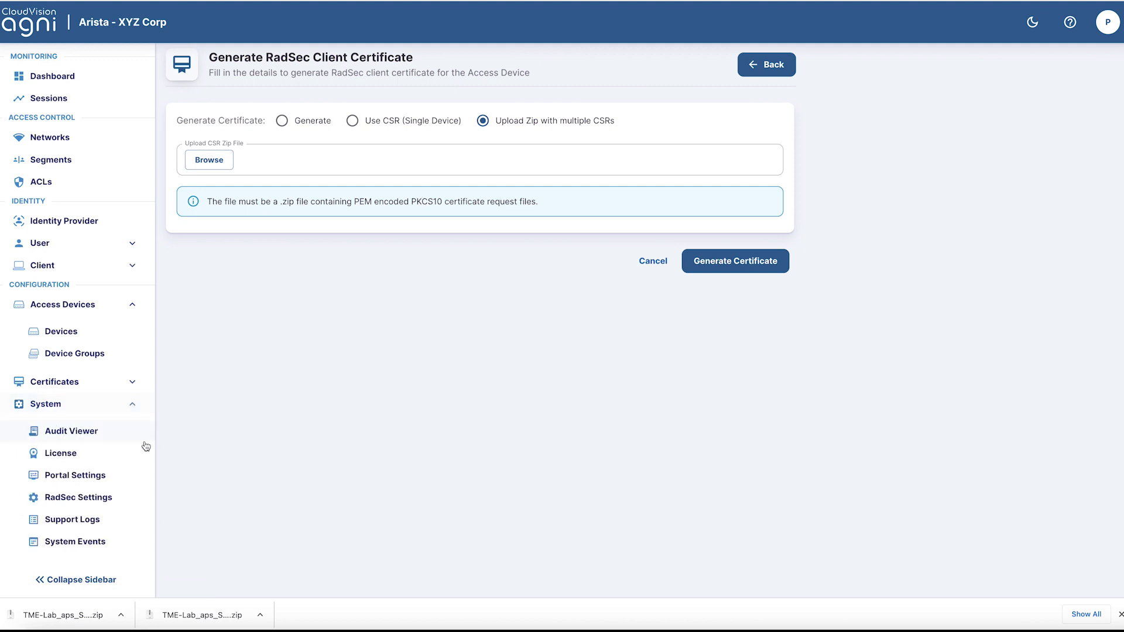
Save the RadSec CA certificate and copy the hostname radsec.beta.agni.arista.io
click(74, 499)
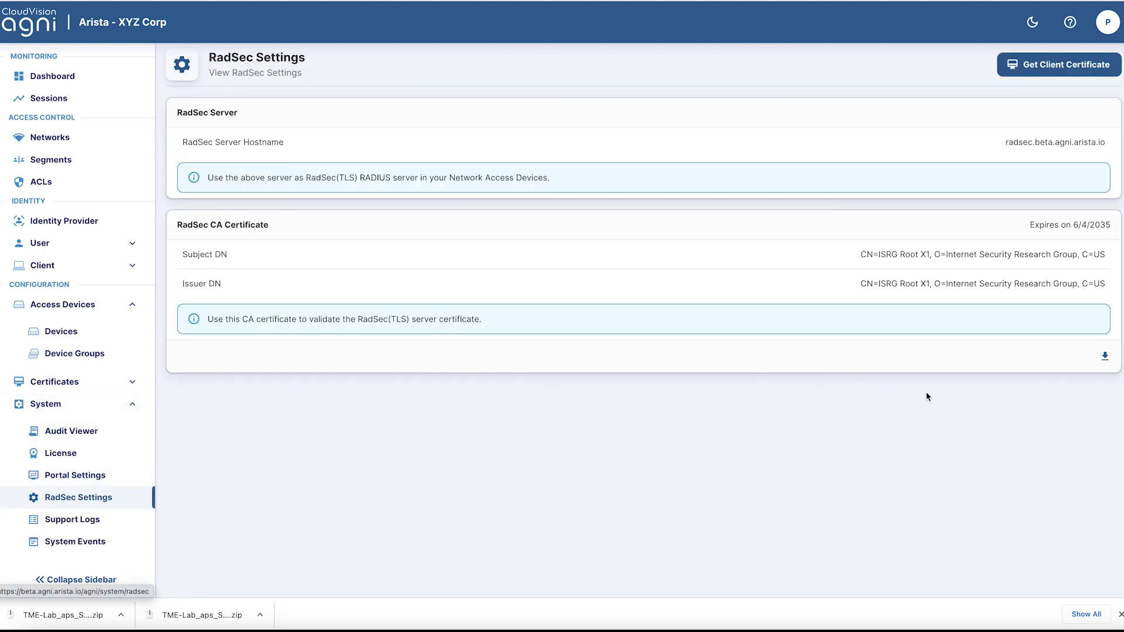
click(1105, 359)
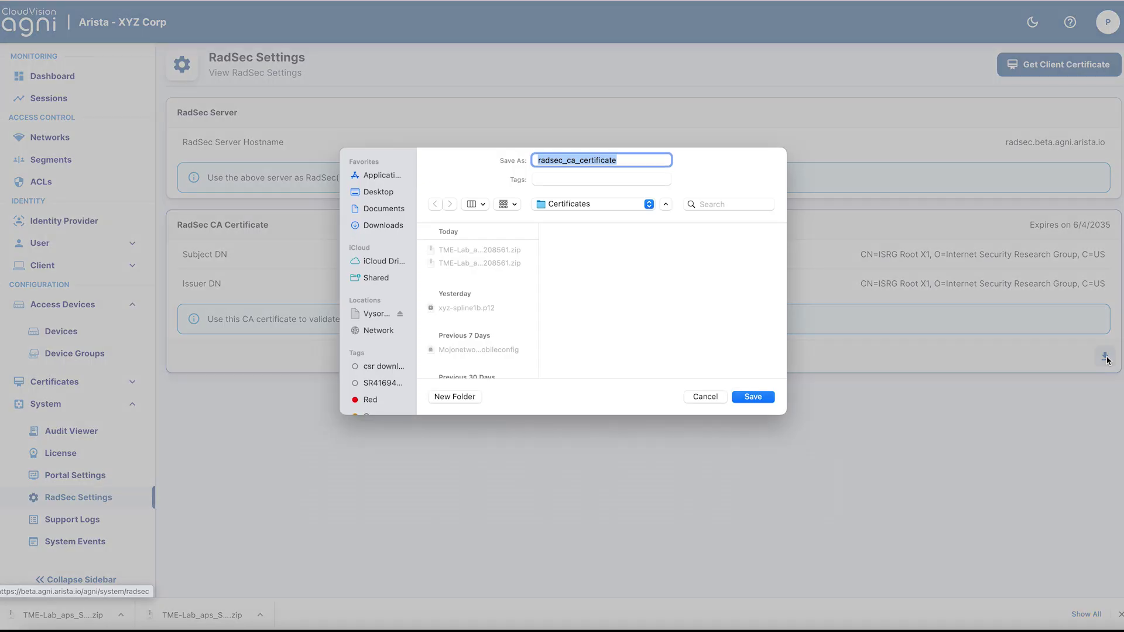
click(755, 400)
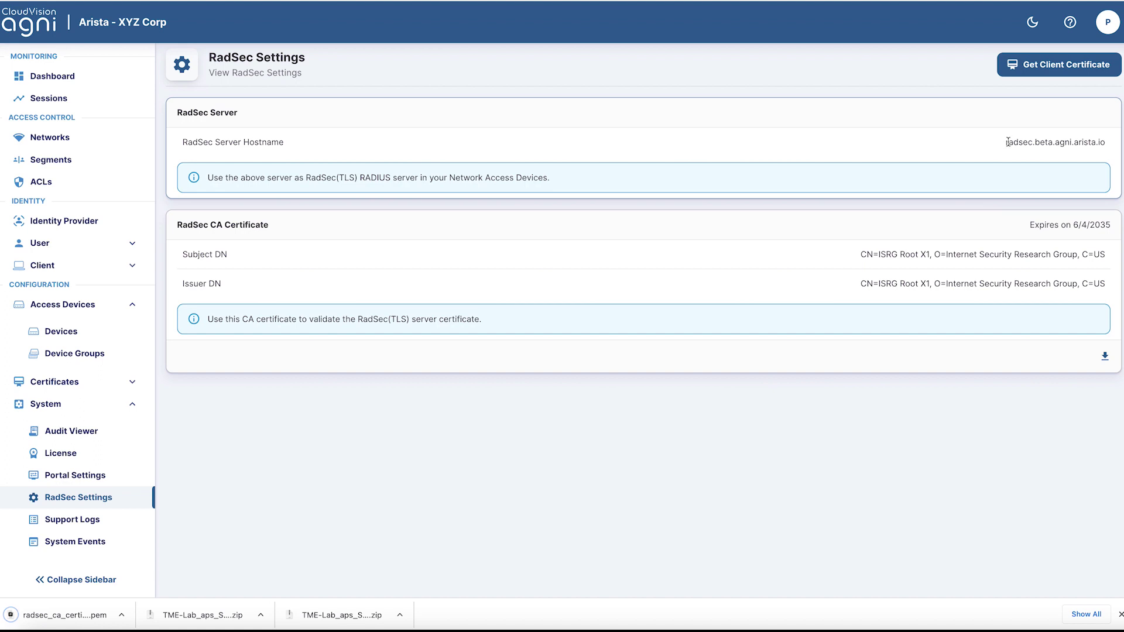
drag(1006, 142, 1091, 146)
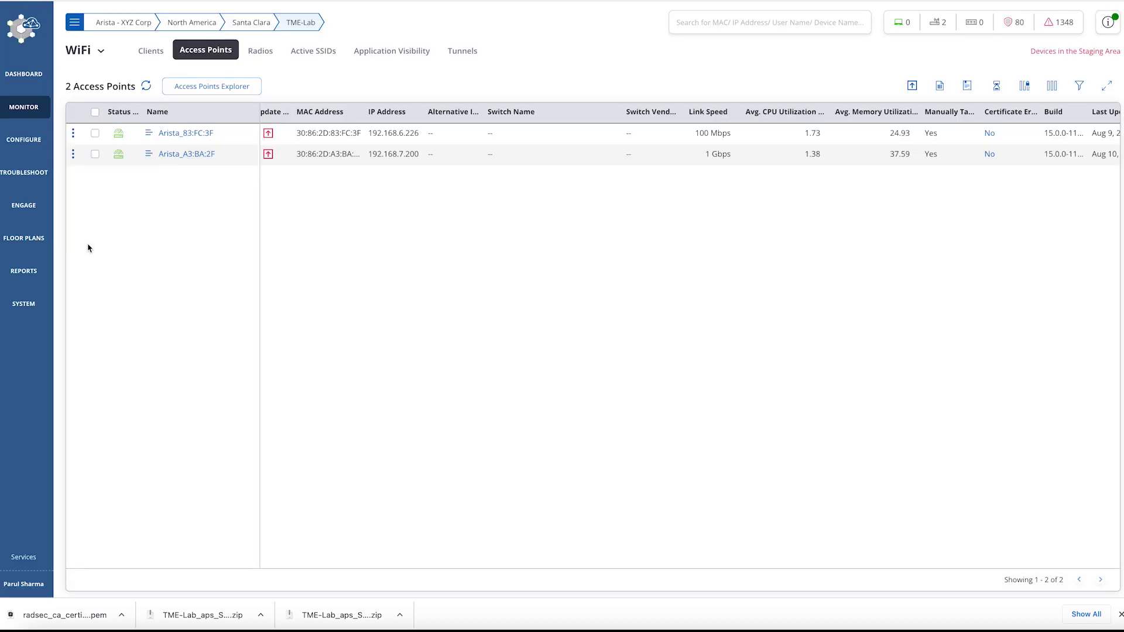
Create RADIUS server SC with the pasted RadSec hostname and RadSec enabled
mouse_move(37, 142)
mouse_move(65, 183)
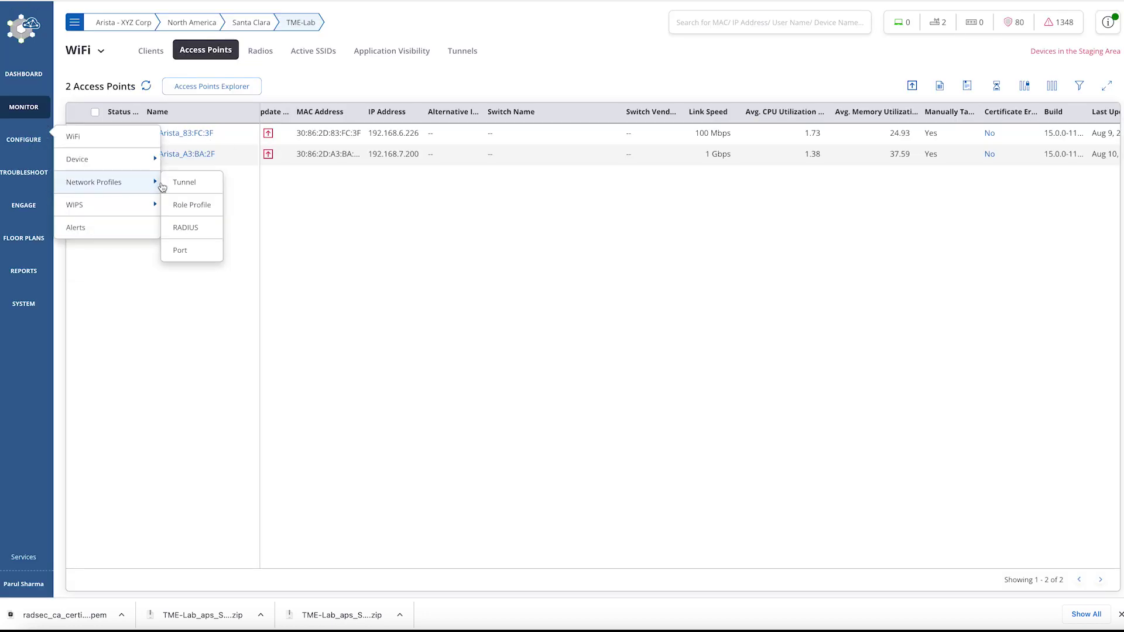
click(185, 228)
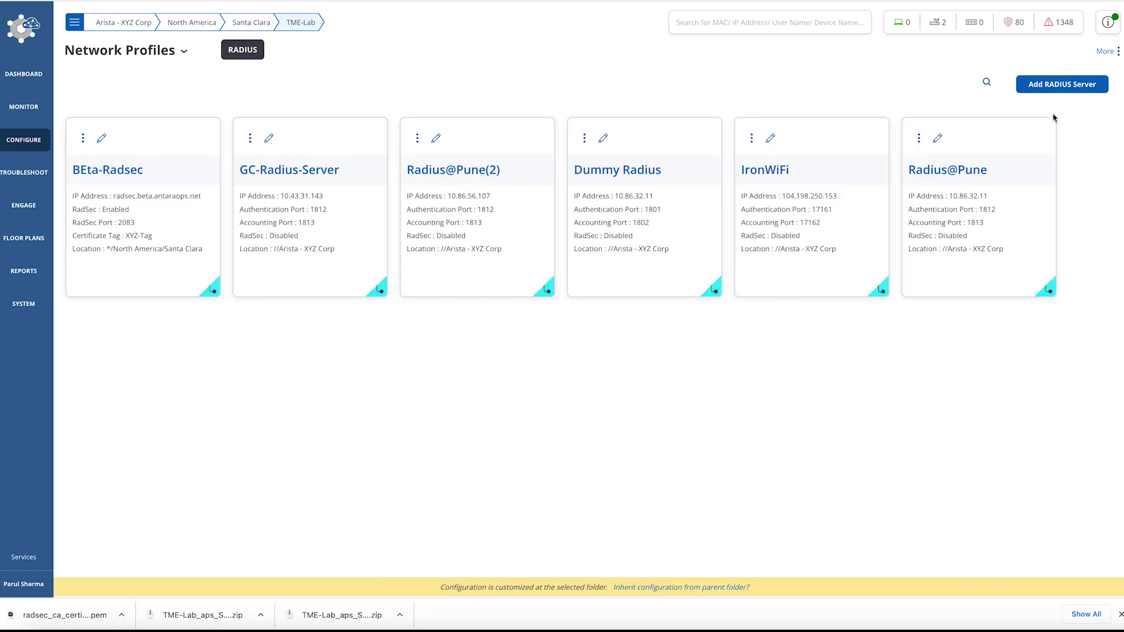
click(1052, 89)
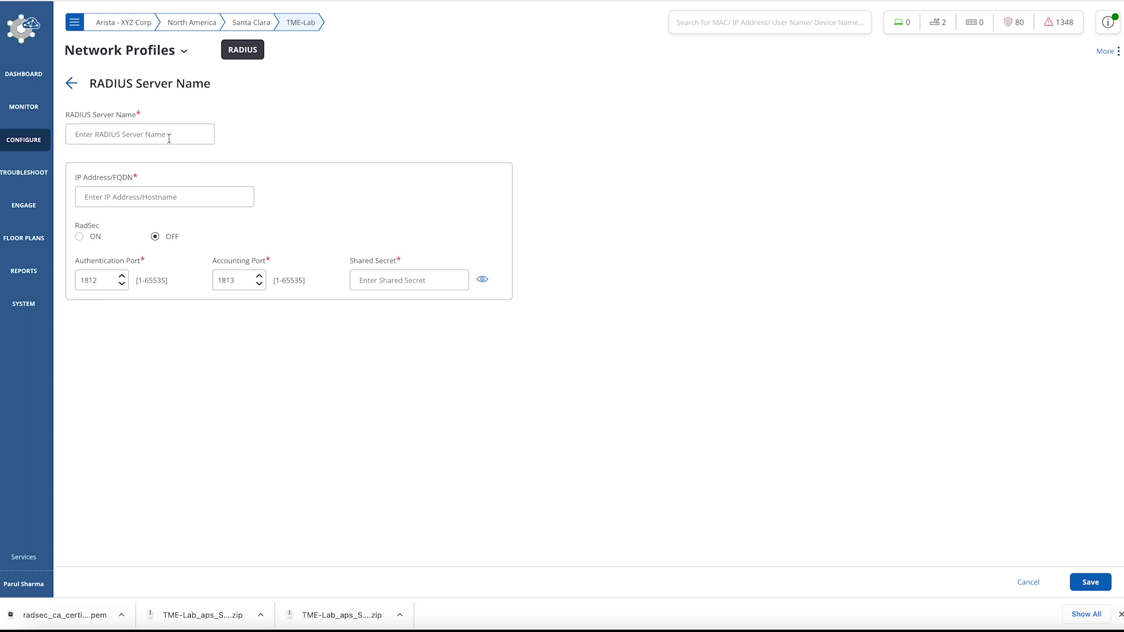
text(SC)
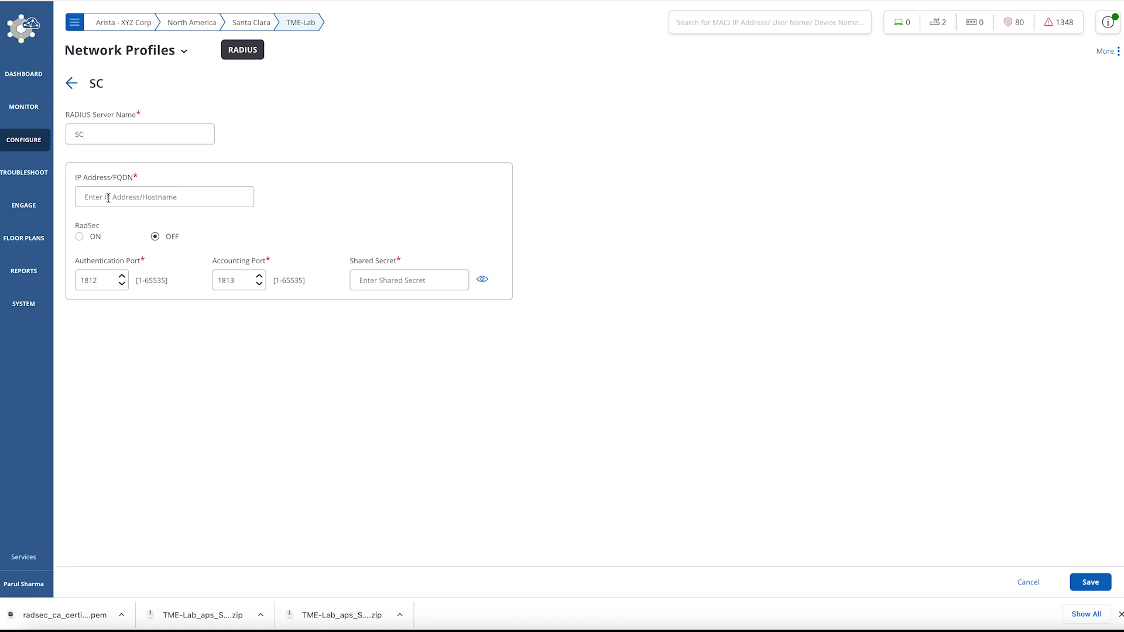
text(radsec.beta.agni.arista.io)
click(80, 237)
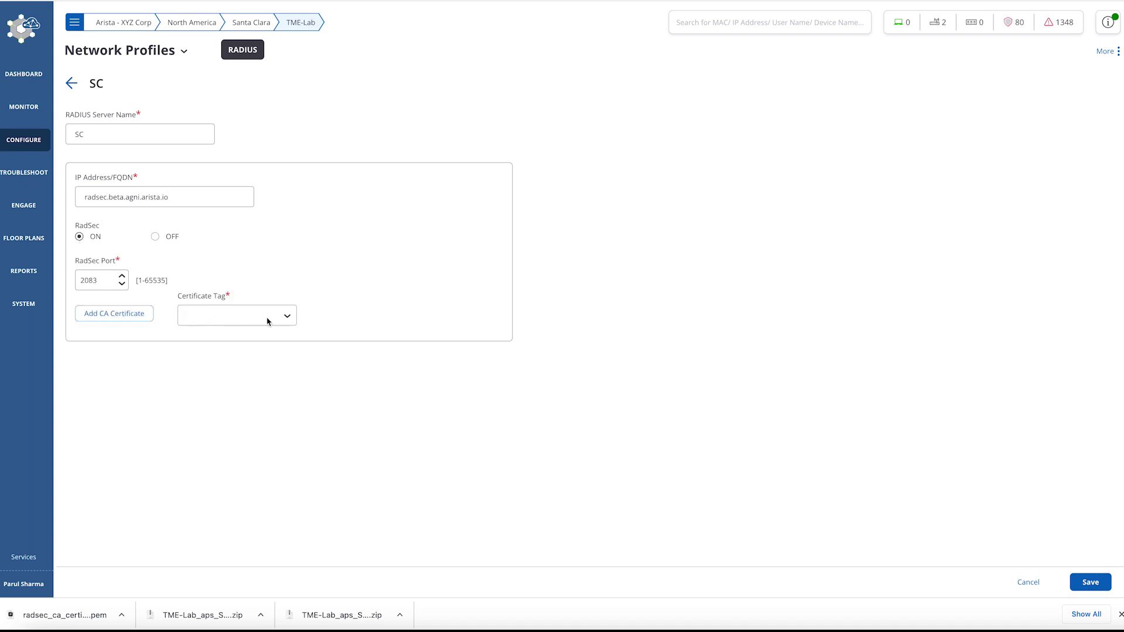
Give server SC certificate tag SC and CA certificate radsec_ca_certificate.pem, then save
click(288, 319)
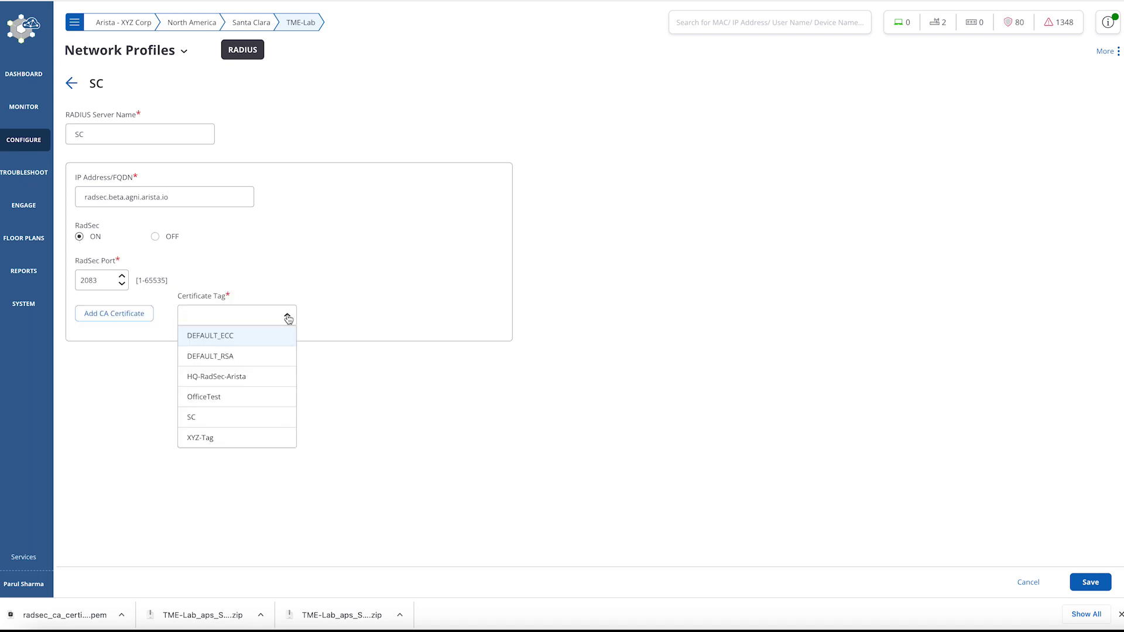
click(223, 417)
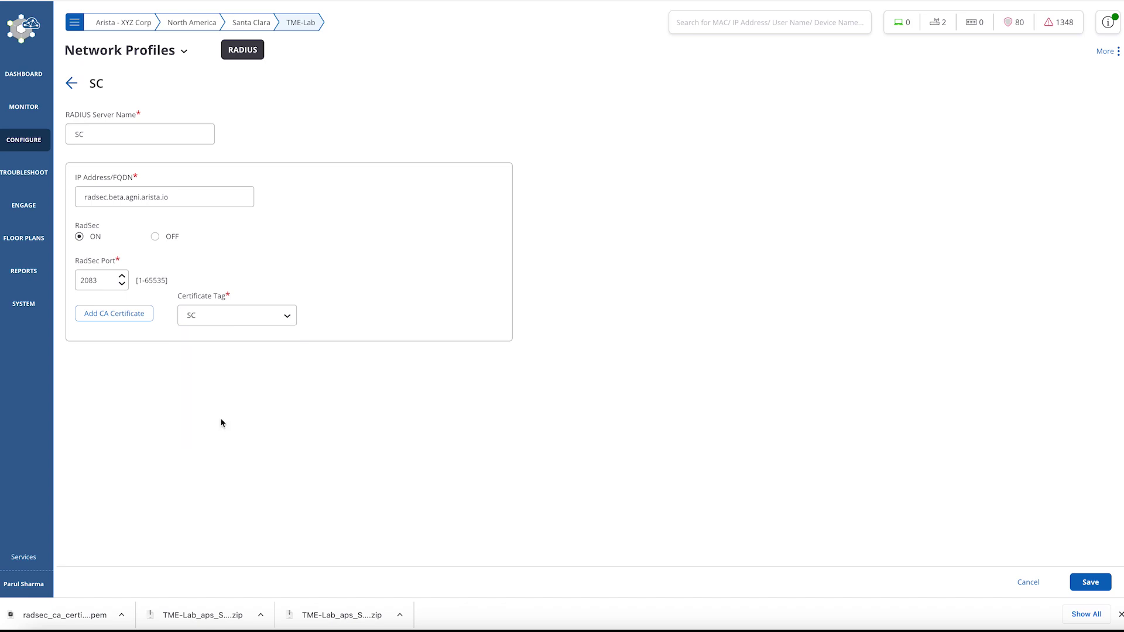
click(122, 315)
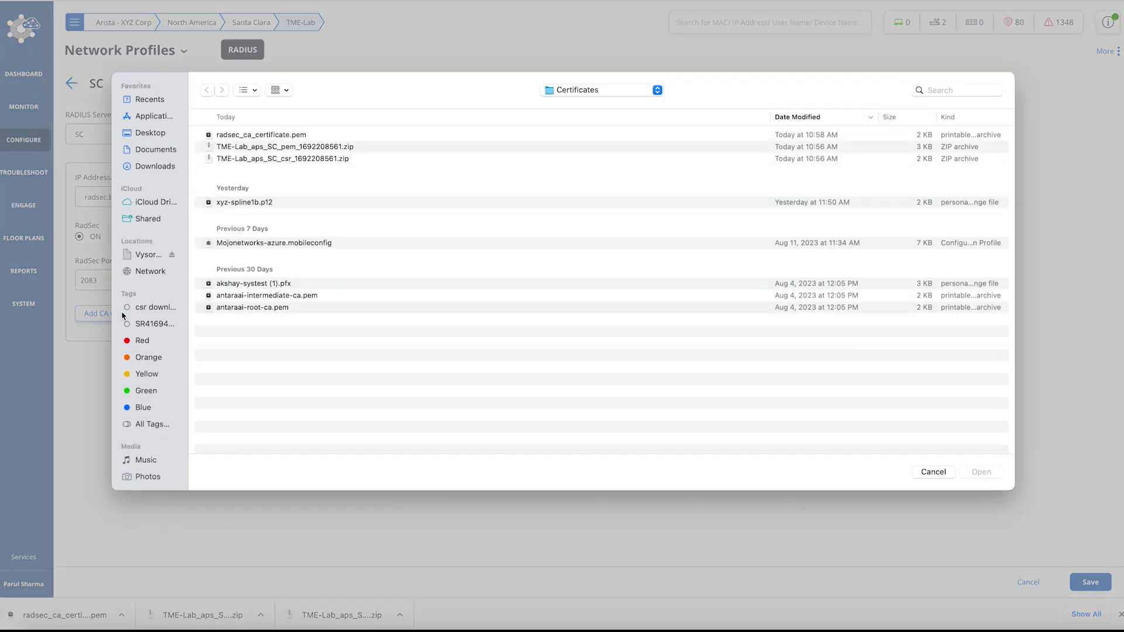
click(273, 138)
click(981, 474)
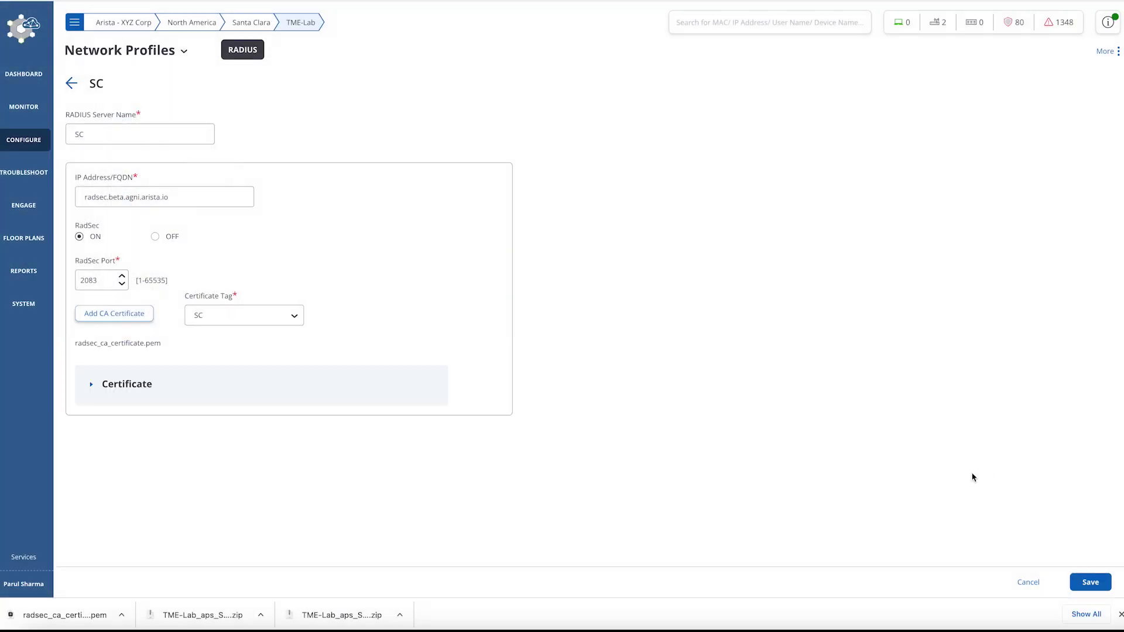
click(1089, 587)
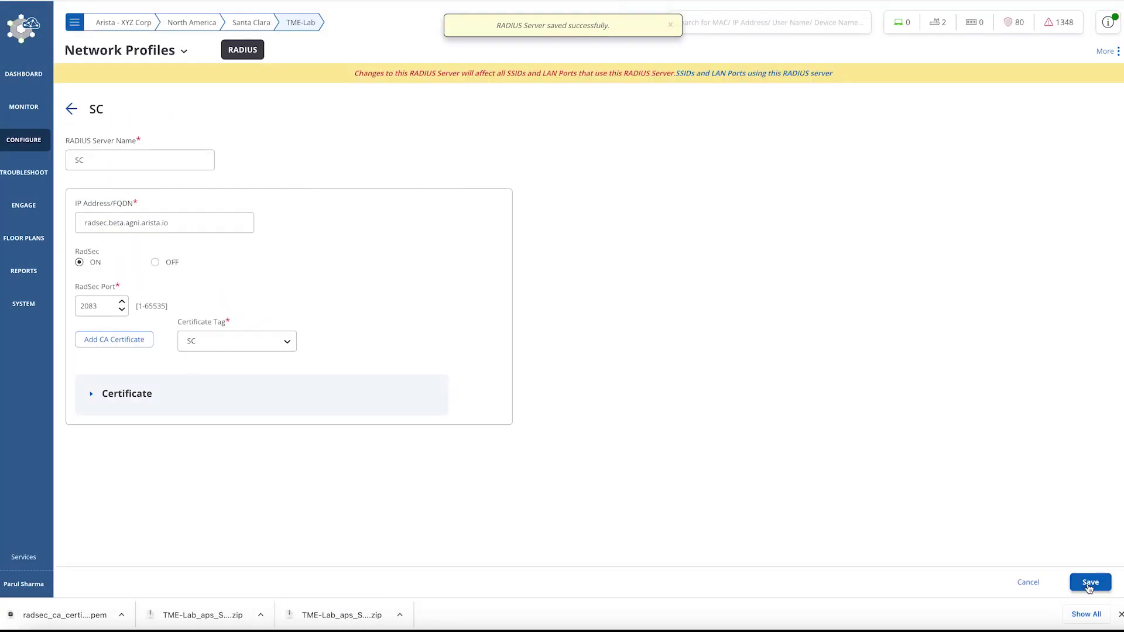
click(70, 109)
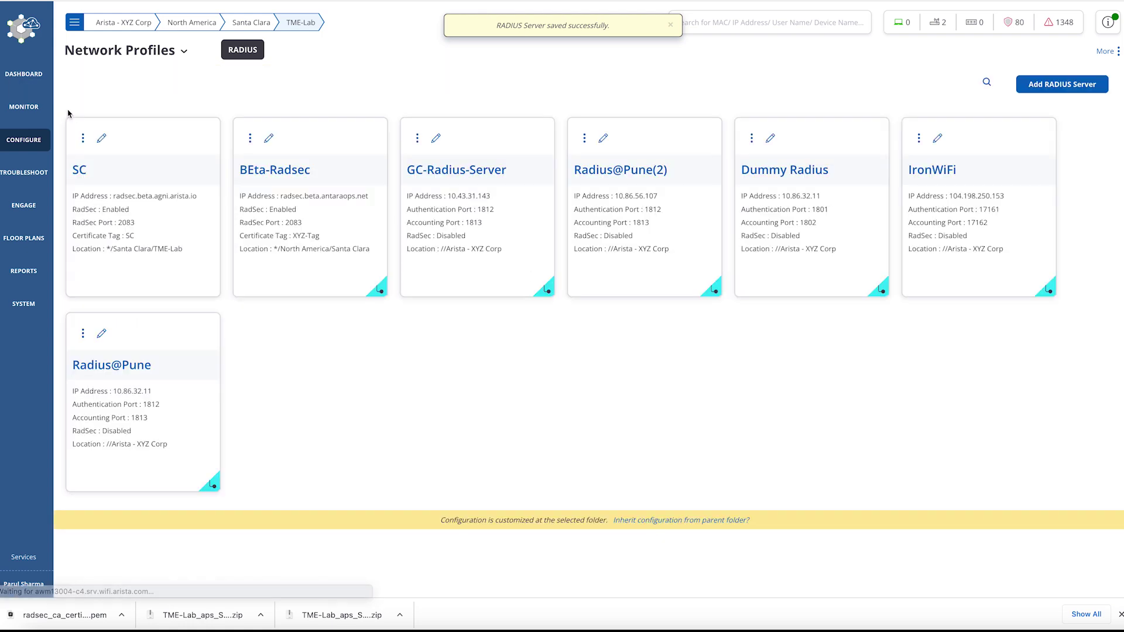
mouse_move(32, 147)
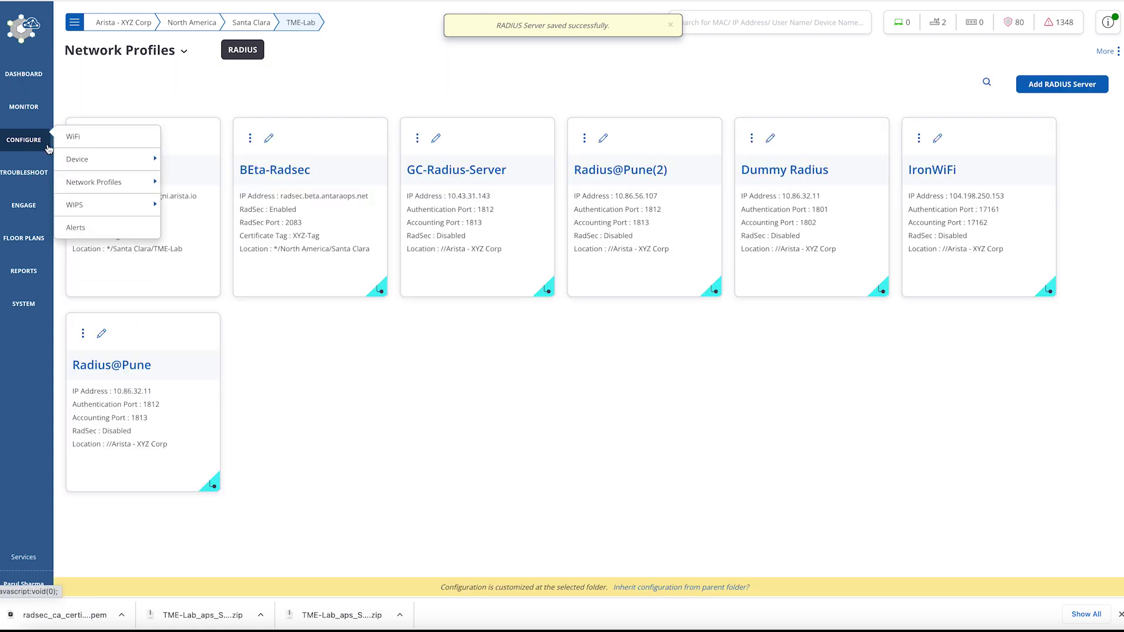
Add a new Guest SSID named SC
click(71, 136)
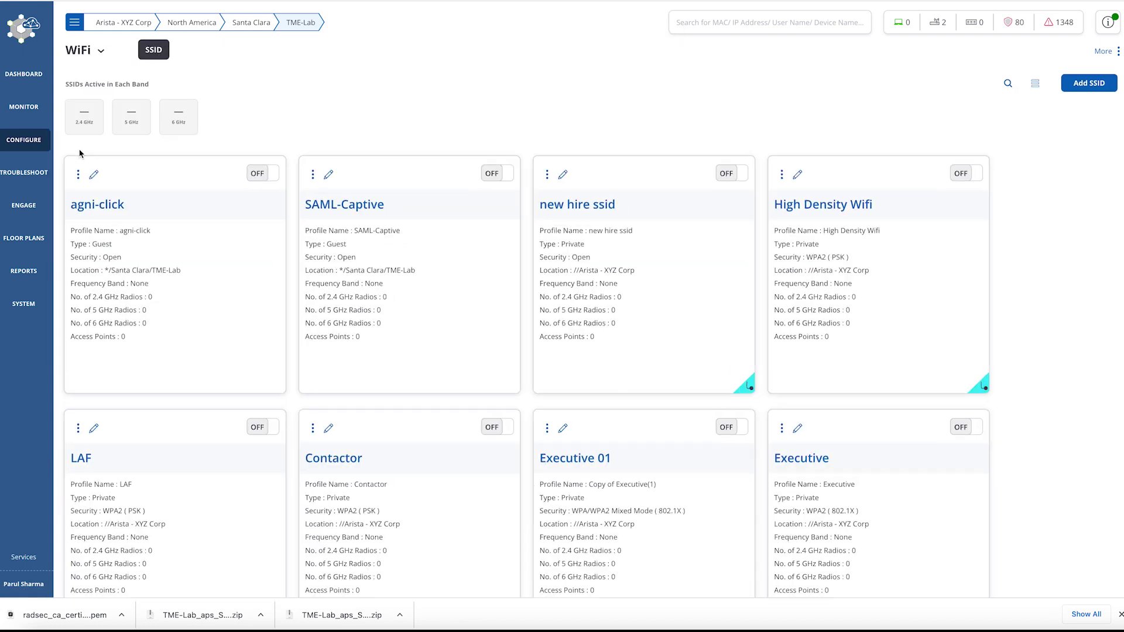
click(1089, 83)
click(95, 198)
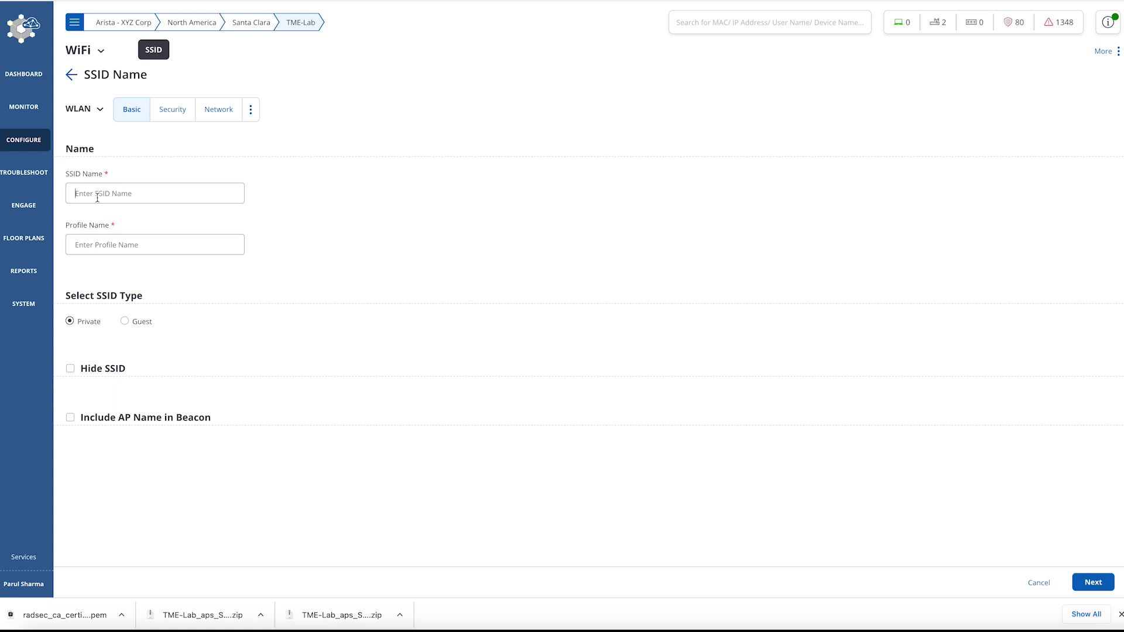
text(SC)
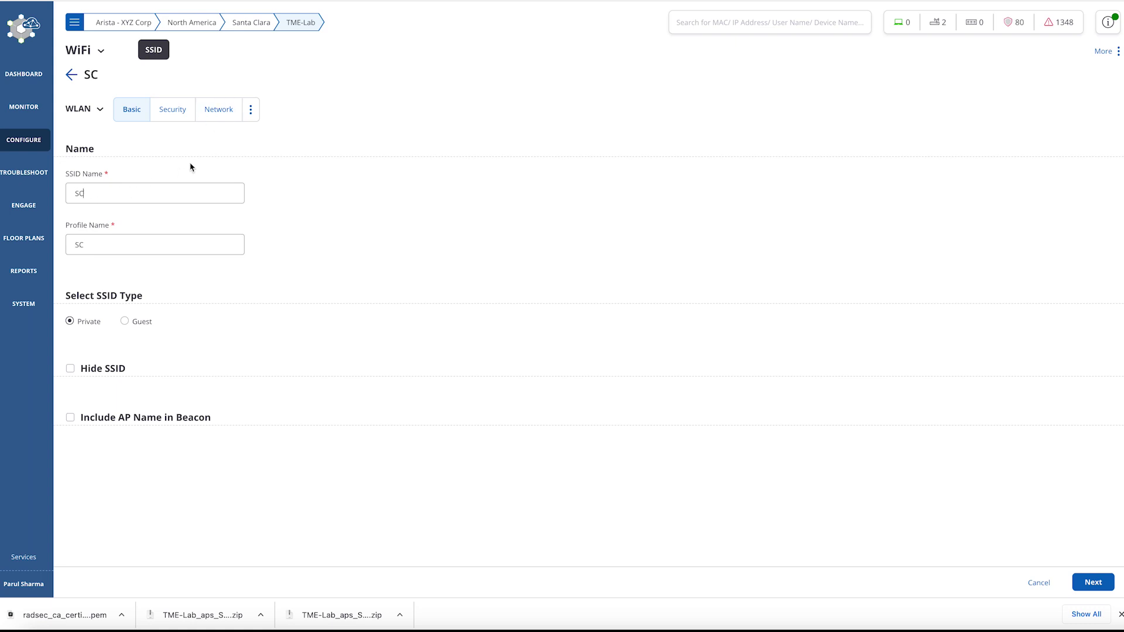
click(125, 322)
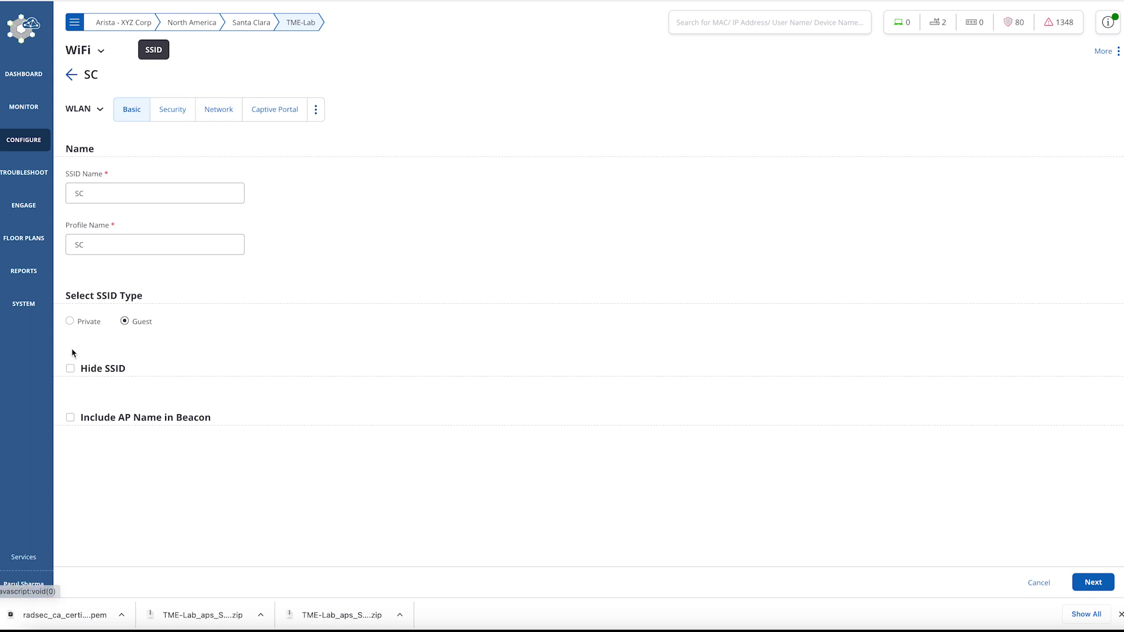
Set the SSID security to WPA2 with 802.1X and enable RadSec
click(177, 112)
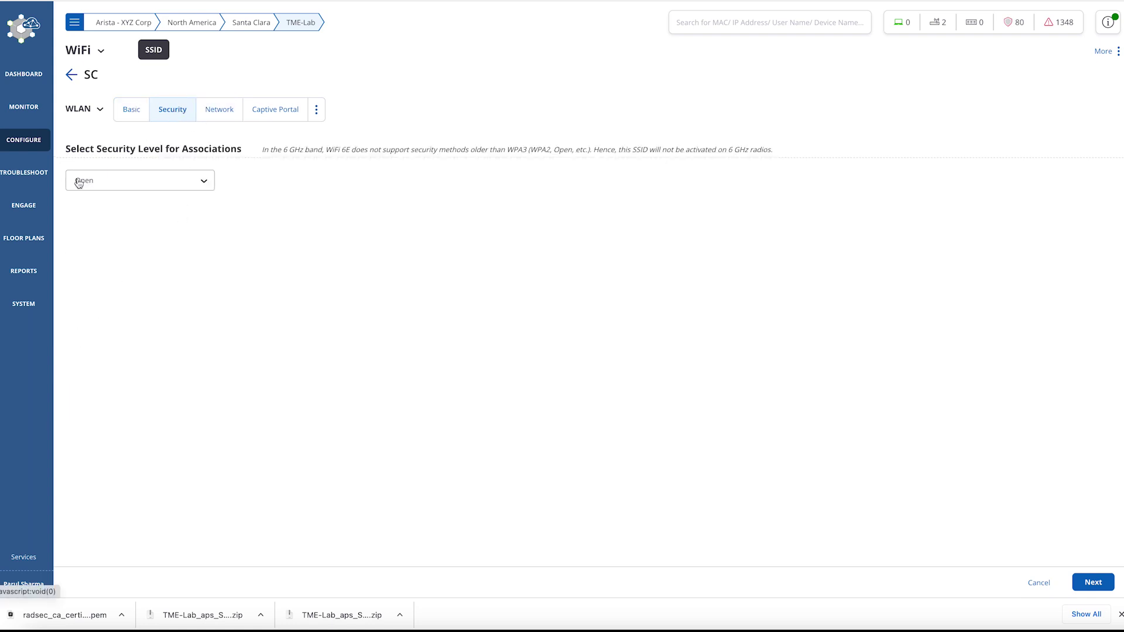
click(83, 183)
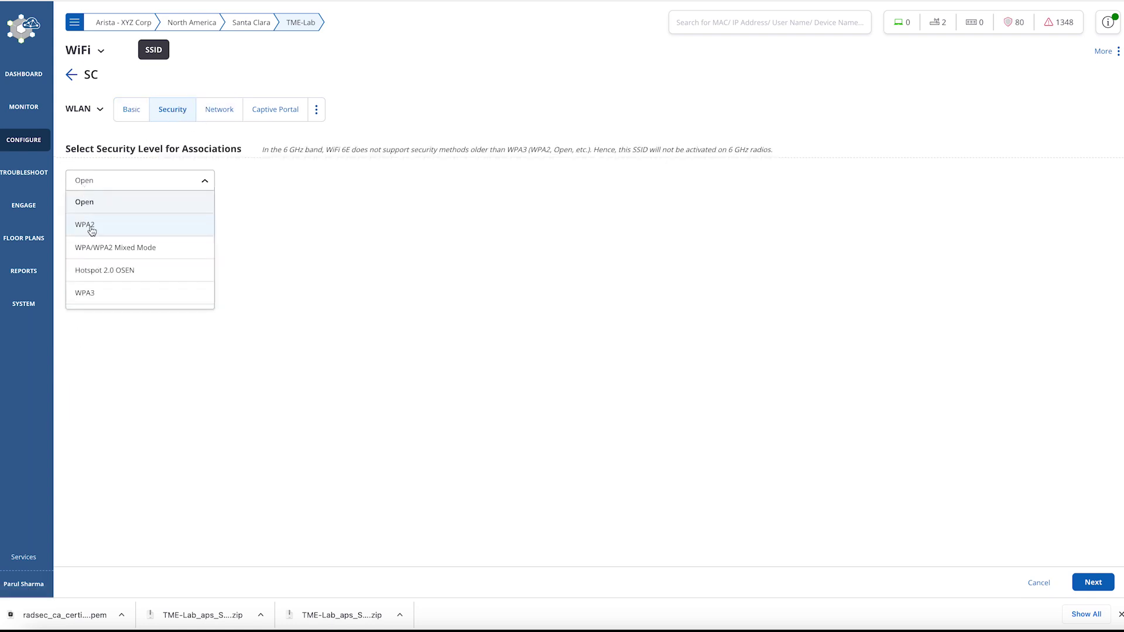
click(91, 230)
click(436, 181)
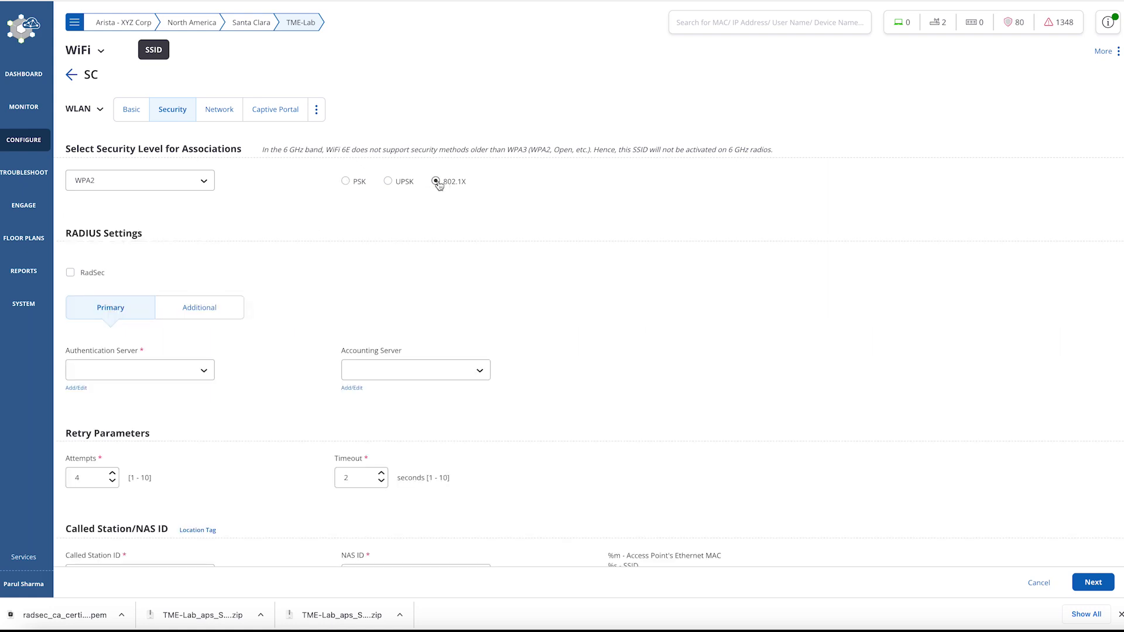
mouse_move(63, 277)
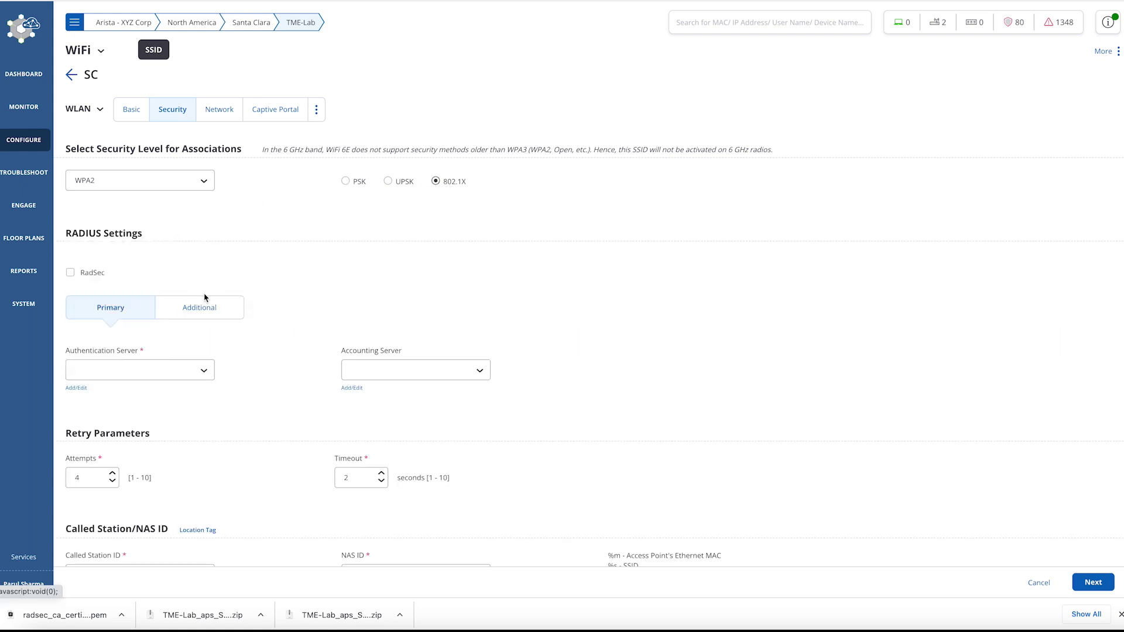
click(70, 272)
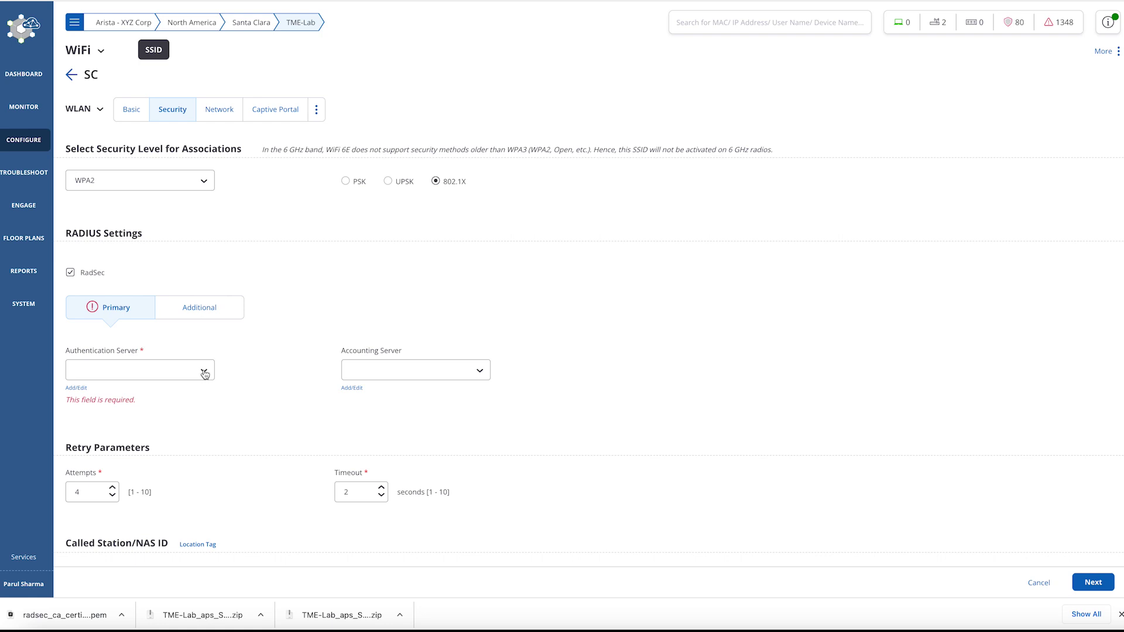
Use RADIUS server SC as both authentication and accounting server
click(195, 366)
click(85, 413)
click(381, 372)
click(364, 435)
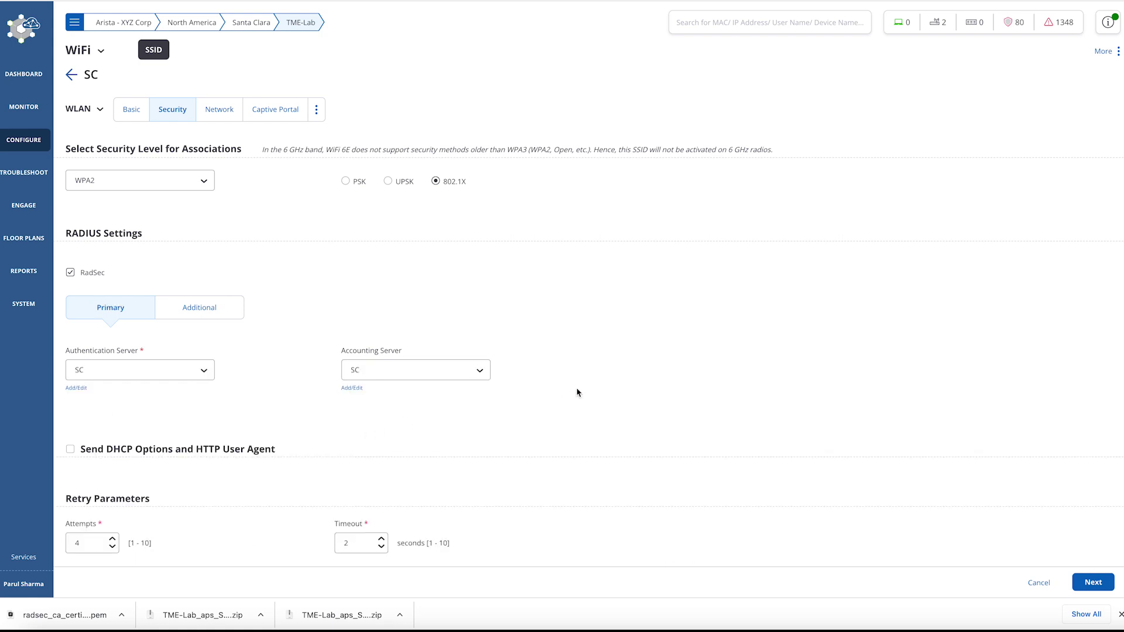
scroll(576, 392, down, 8)
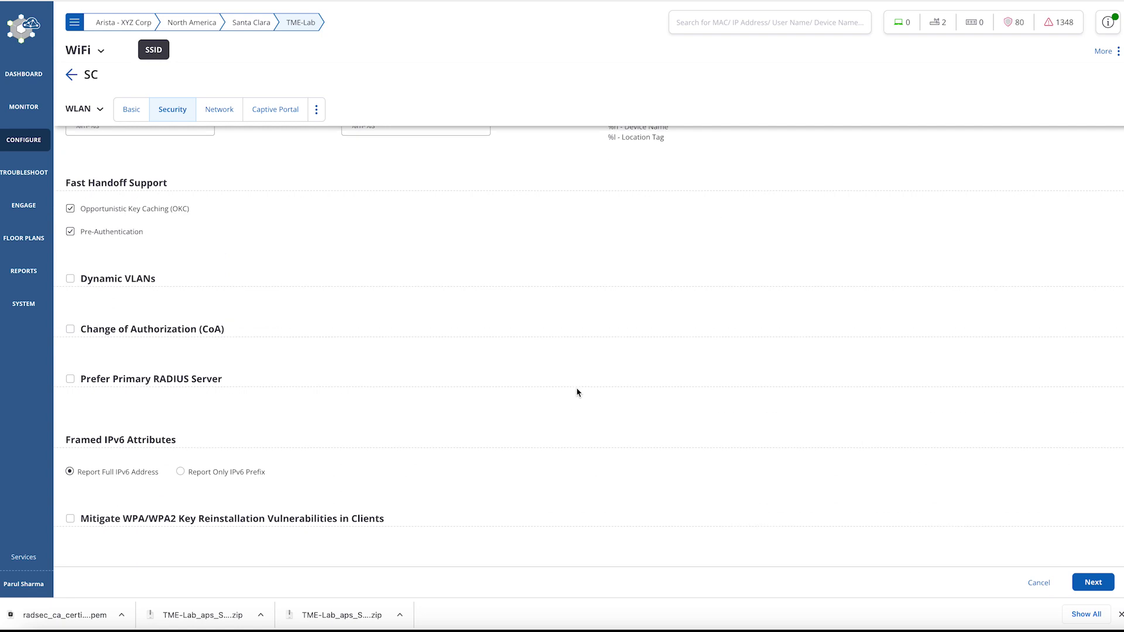
click(1088, 584)
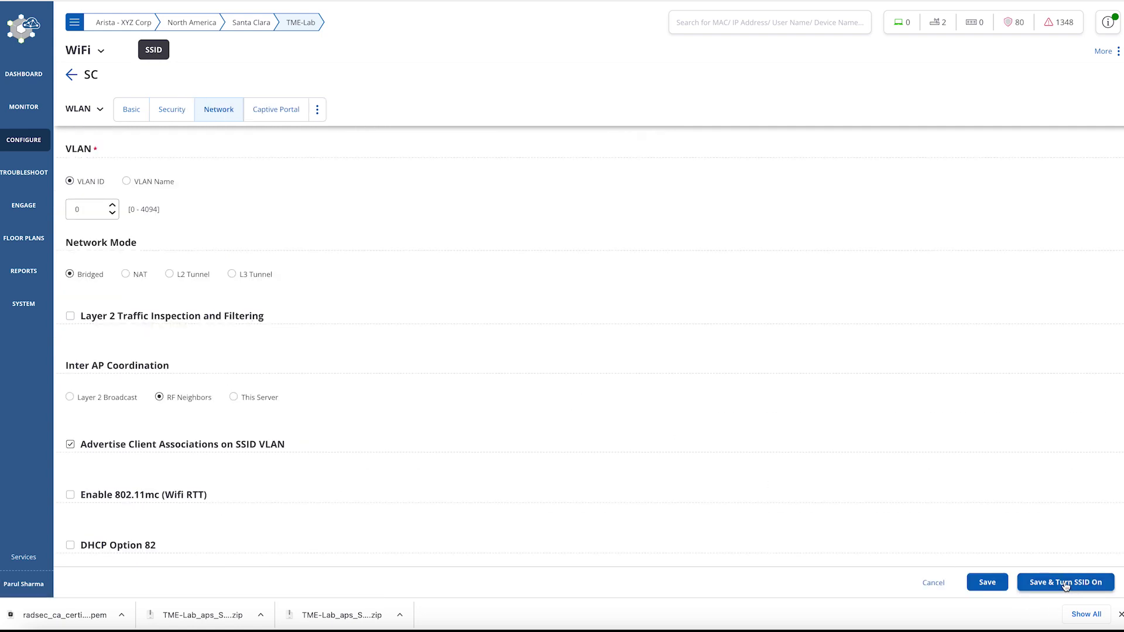
Save SSID SC, turn it on for 2.4 and 5 GHz, and view AGNI's access devices
click(1065, 582)
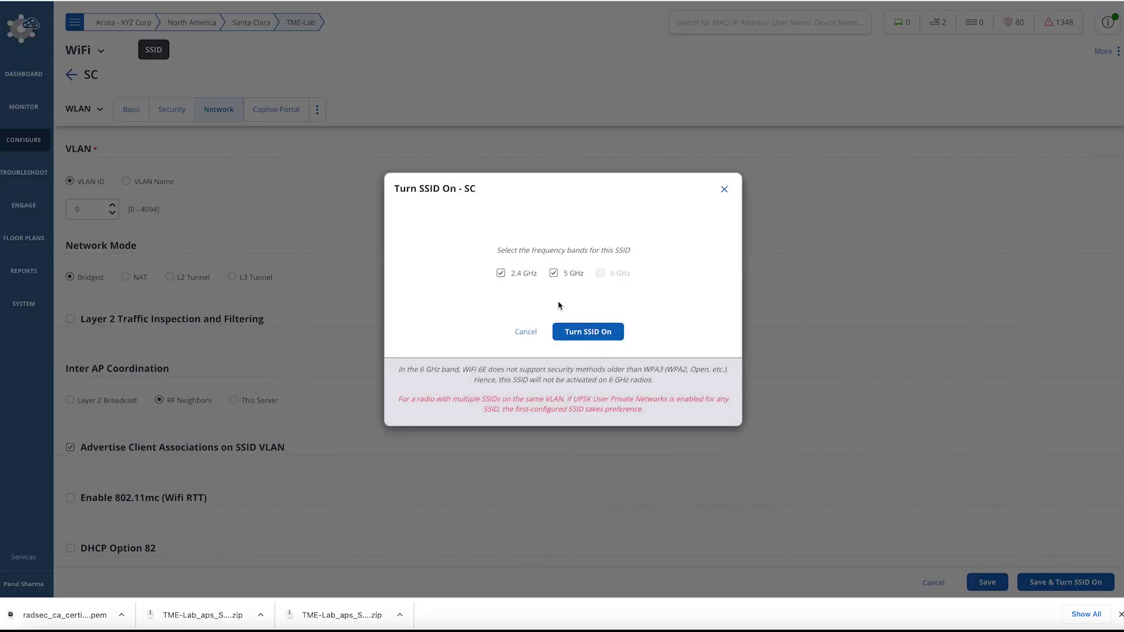
click(578, 333)
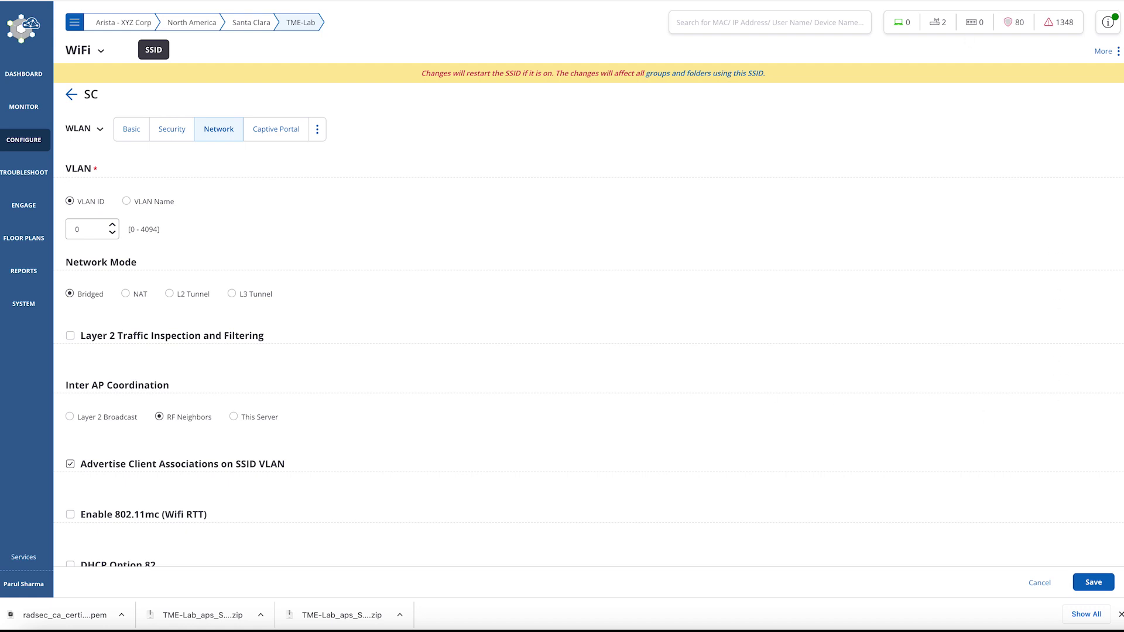
key(ctrl+Tab)
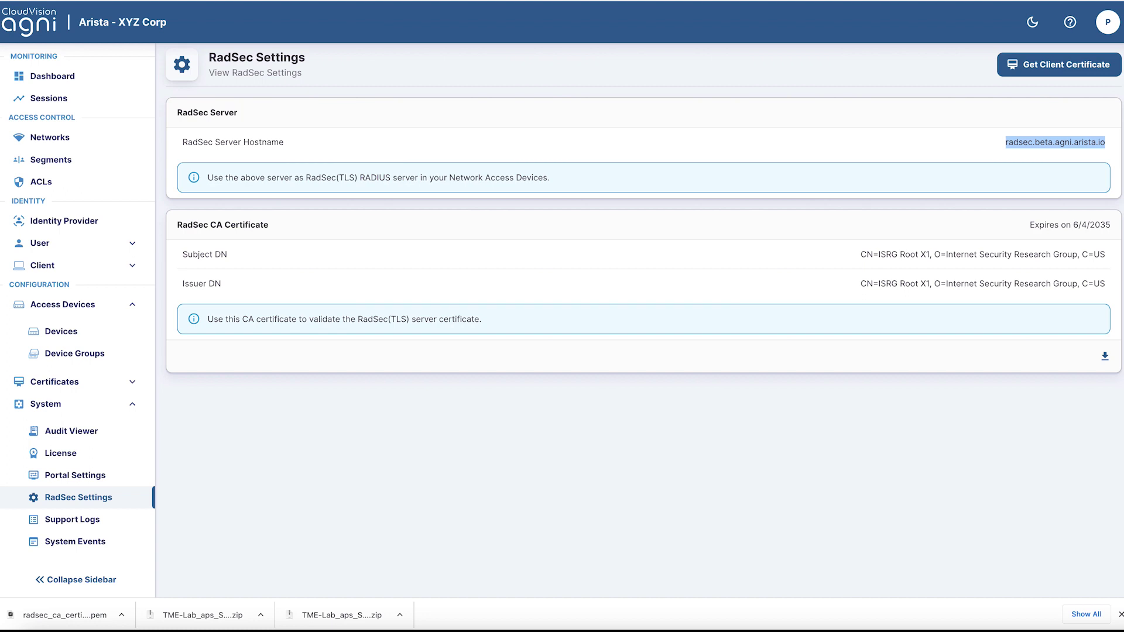
click(63, 337)
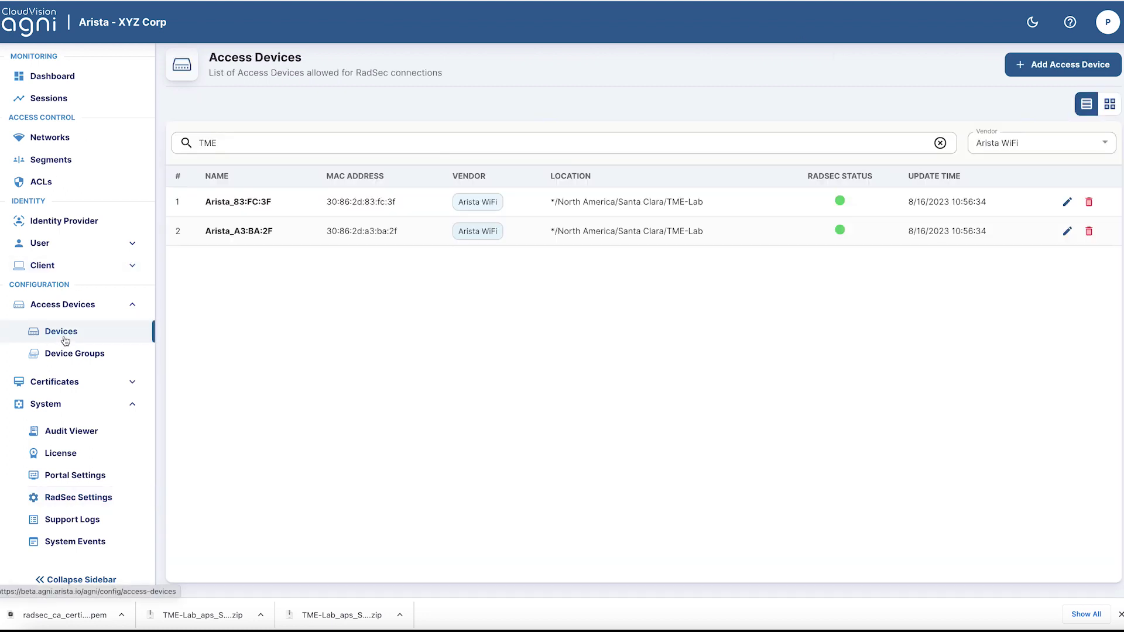